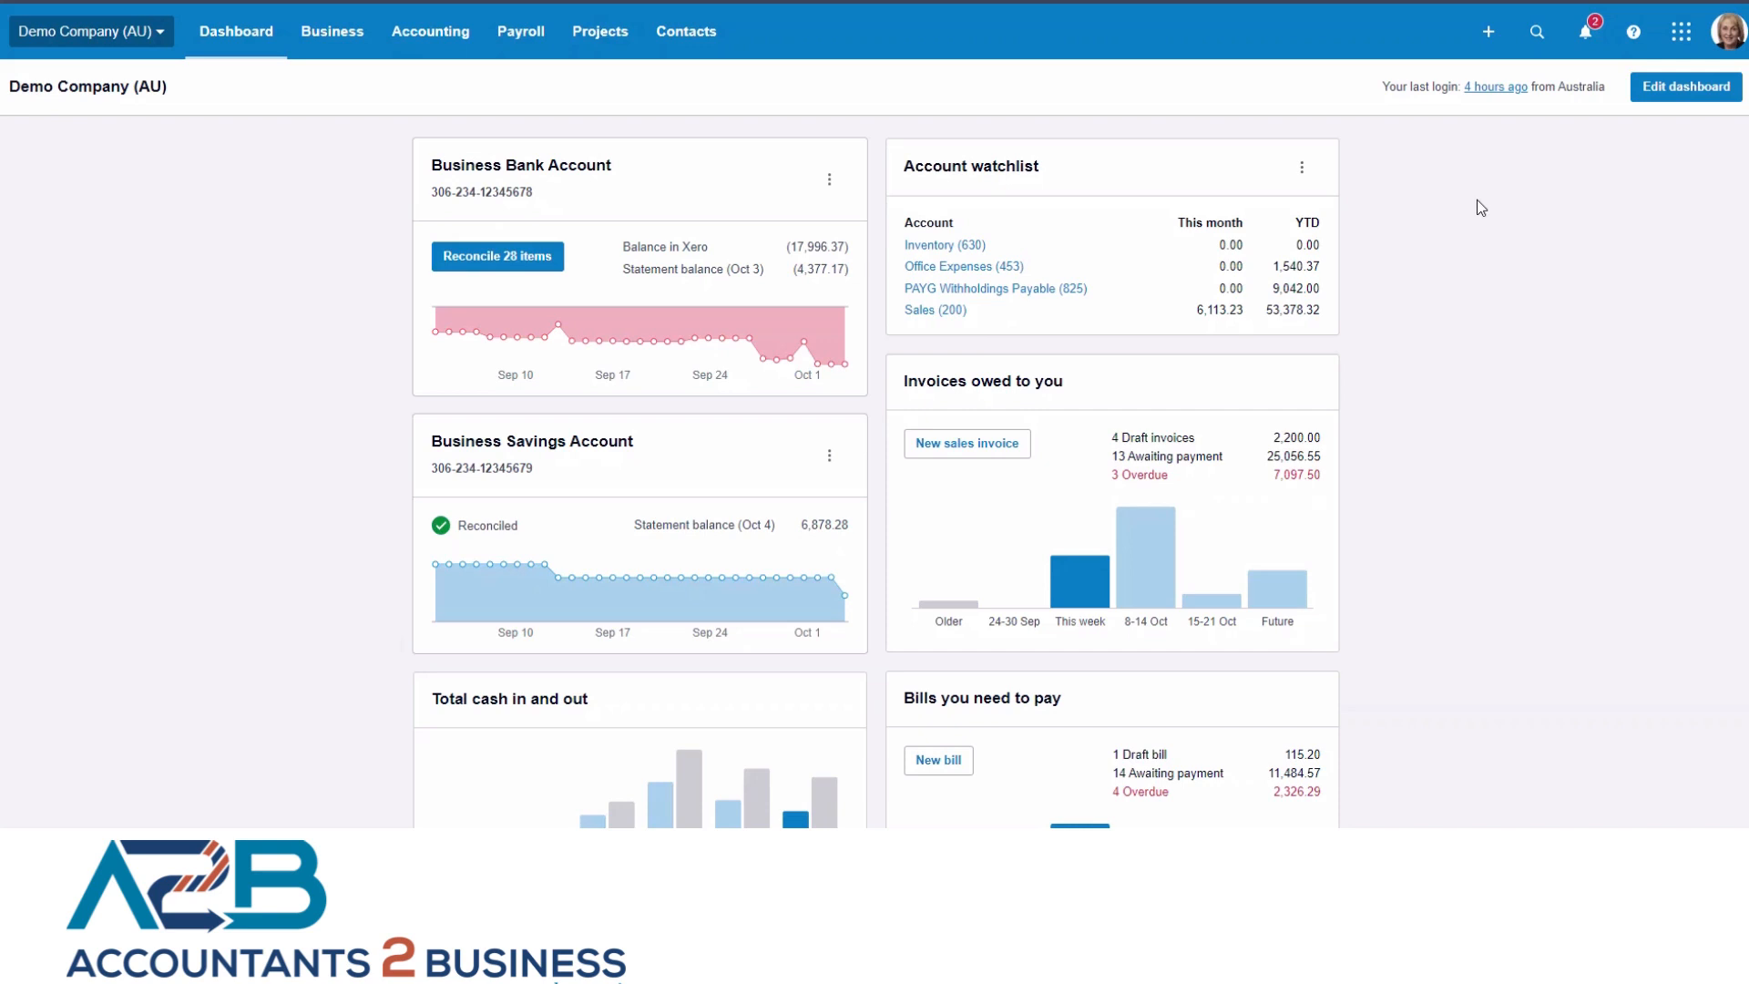
# Create a new purchase order with ABC Contractor as the contact.
pyautogui.click(330, 41)
pyautogui.click(245, 301)
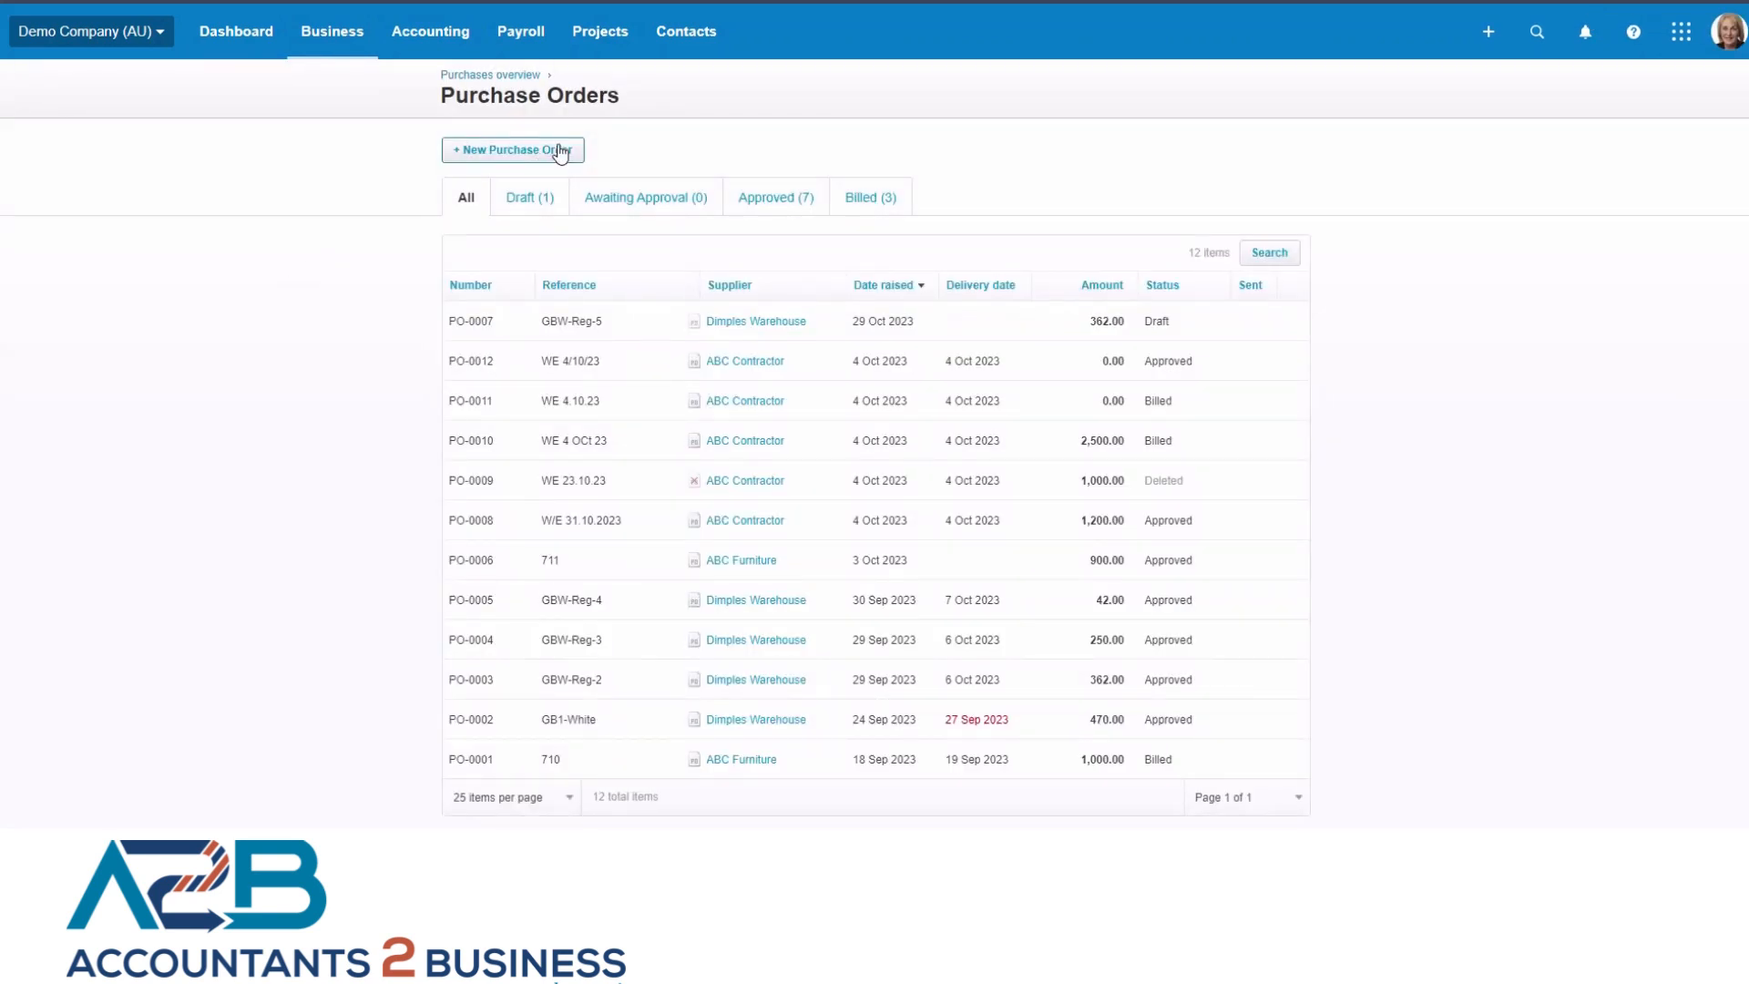
pyautogui.click(560, 151)
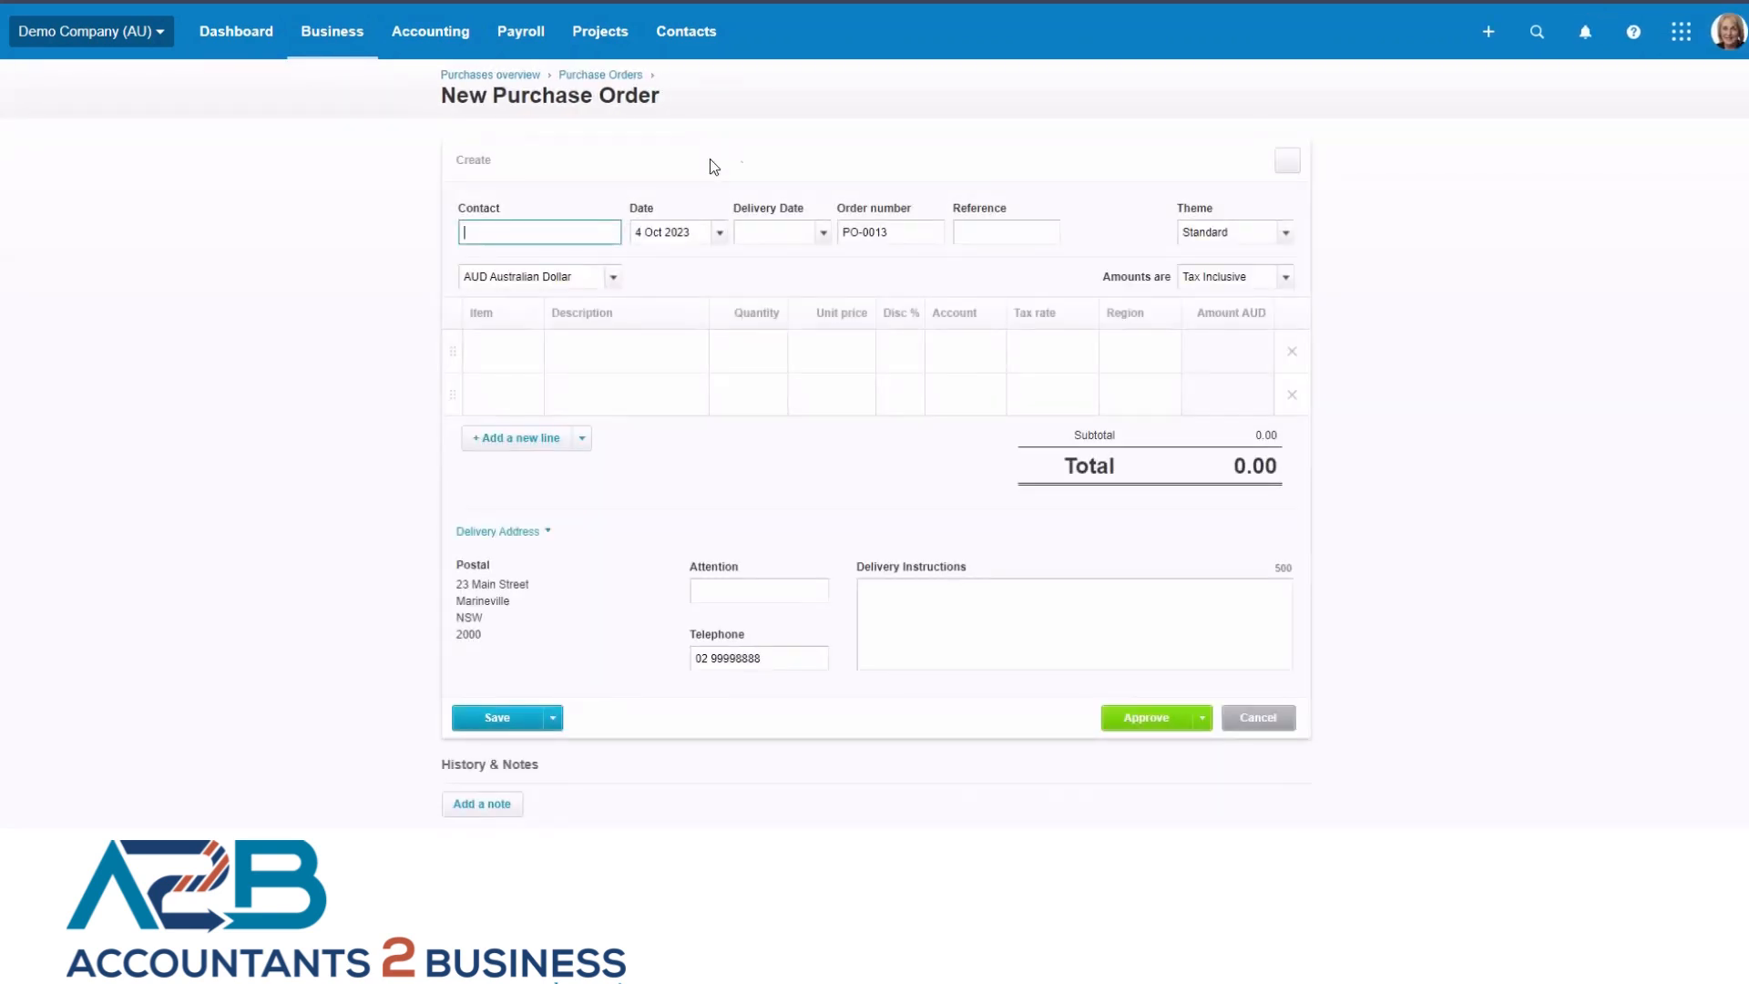
pyautogui.write('ABC')
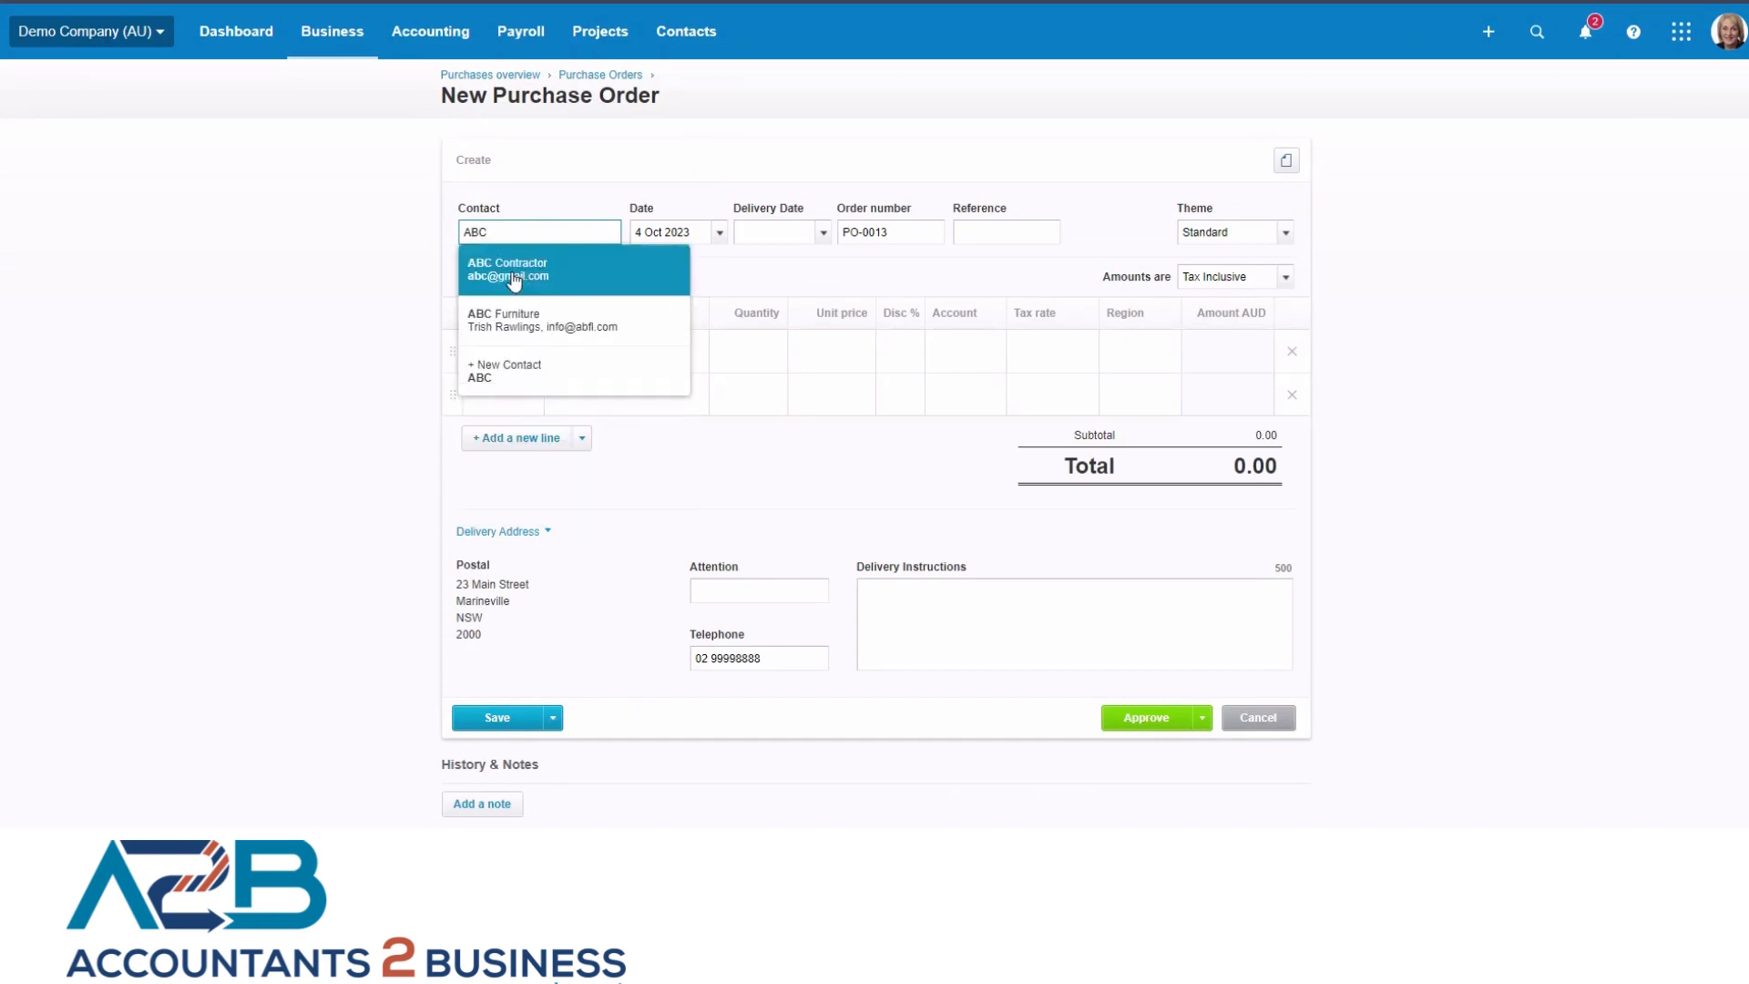
pyautogui.click(513, 280)
# Set the purchase order's delivery date to 4 Oct 2023, its reference to WE 4.10.23 and its theme to RCTI.
pyautogui.click(822, 233)
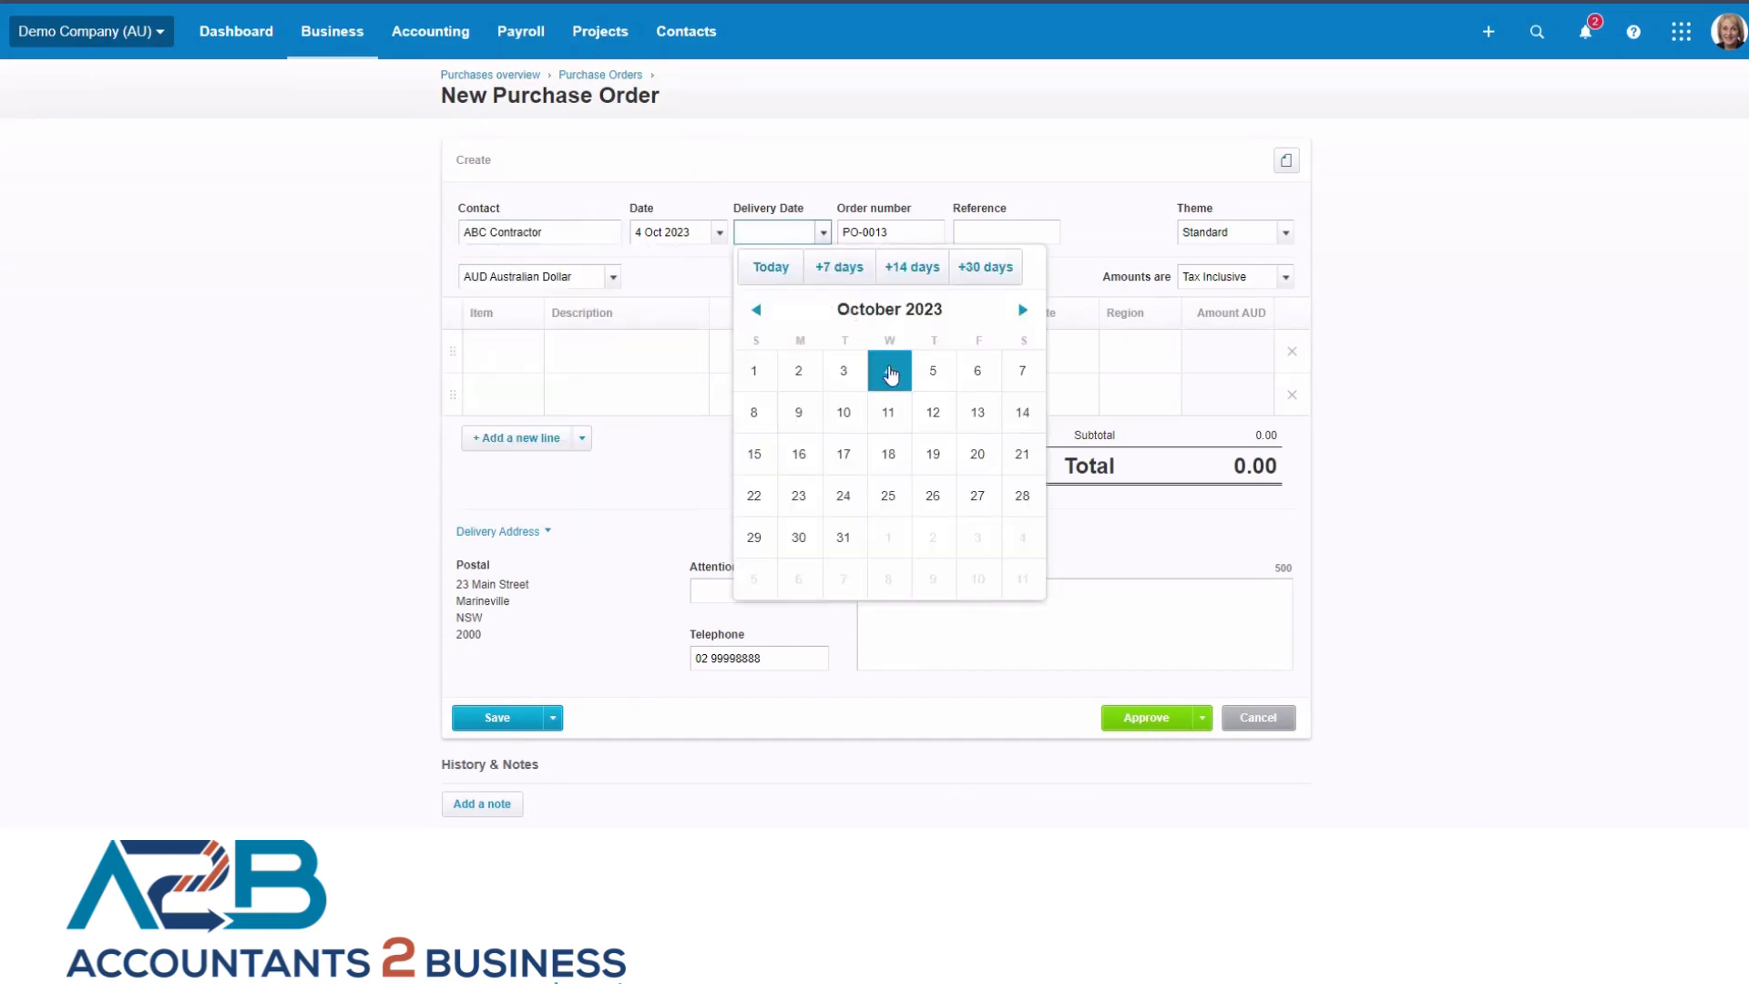
pyautogui.click(890, 372)
pyautogui.click(1012, 233)
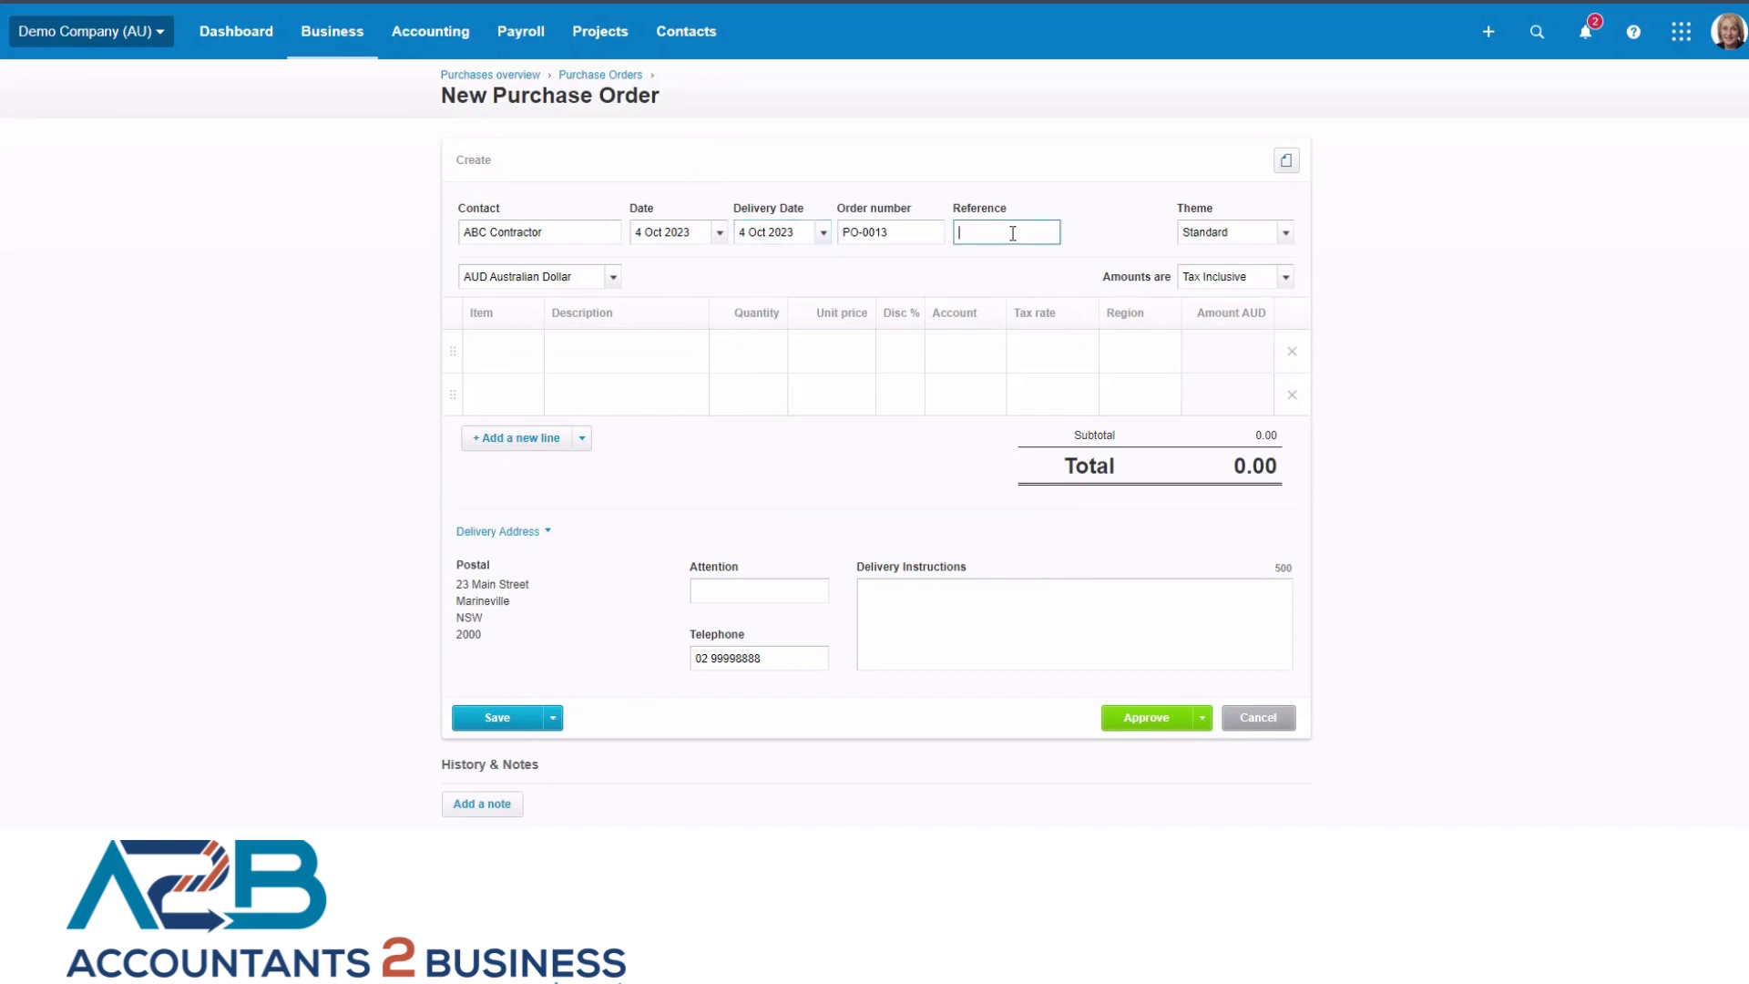
pyautogui.write('WE 4.10.23')
pyautogui.click(1097, 240)
pyautogui.click(1286, 234)
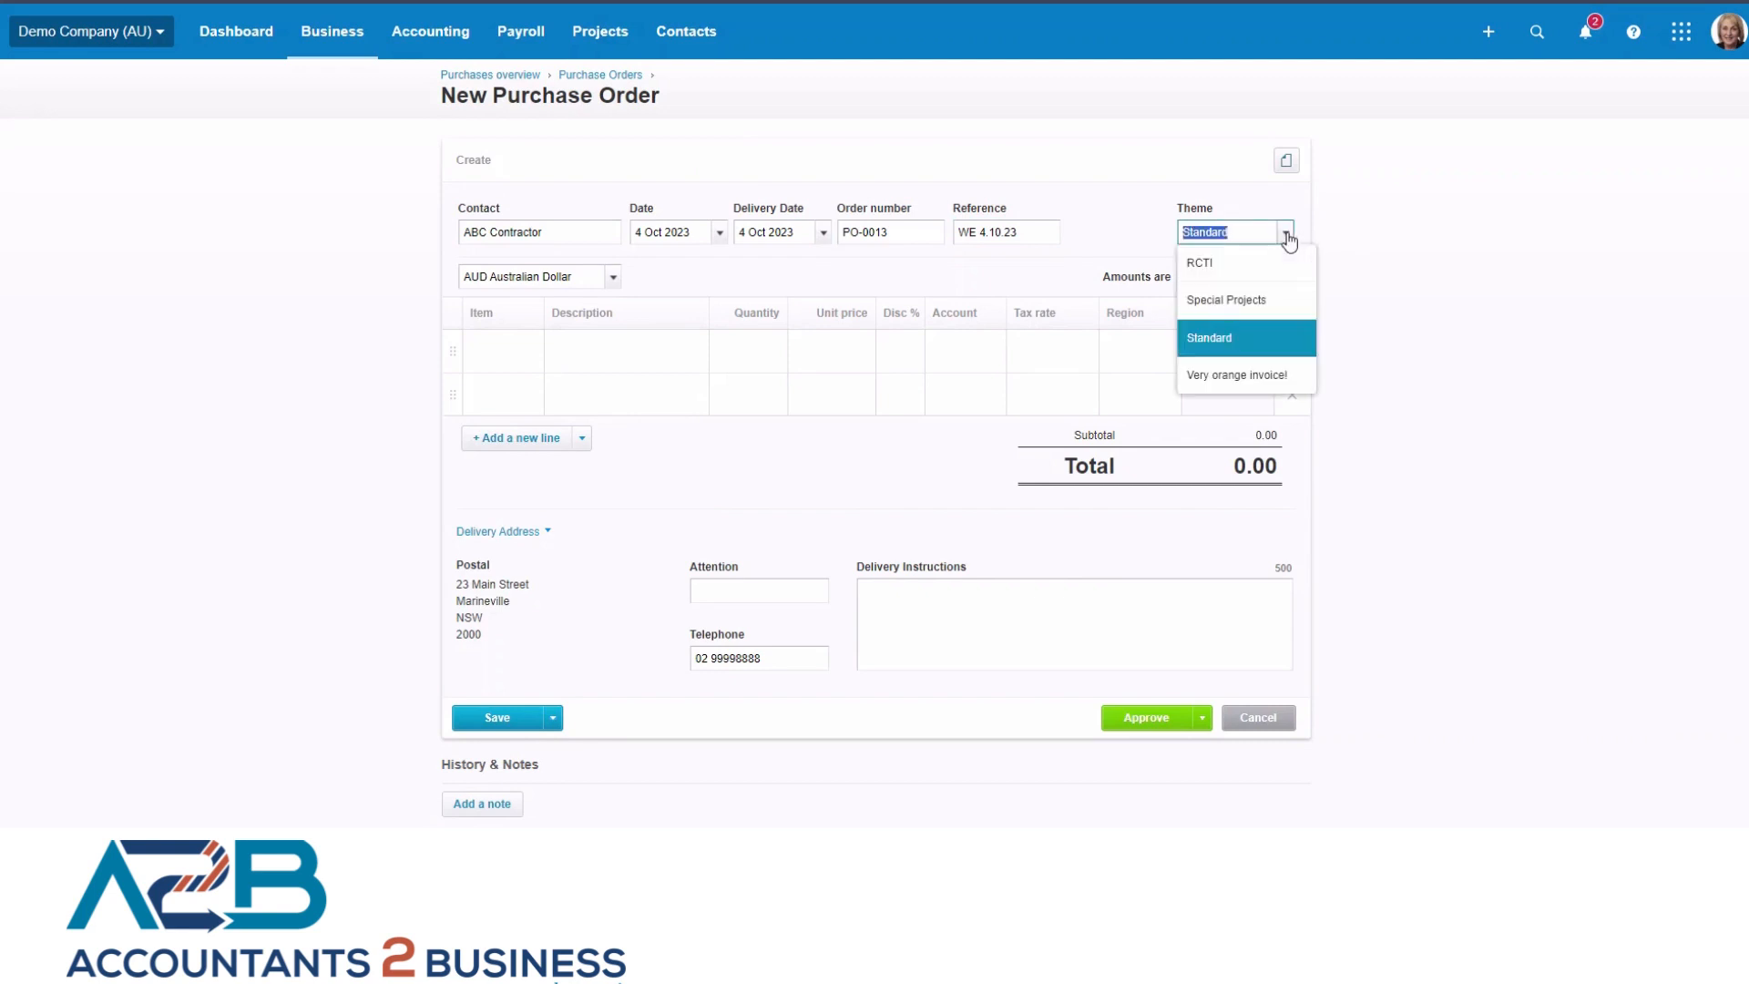
pyautogui.click(1213, 271)
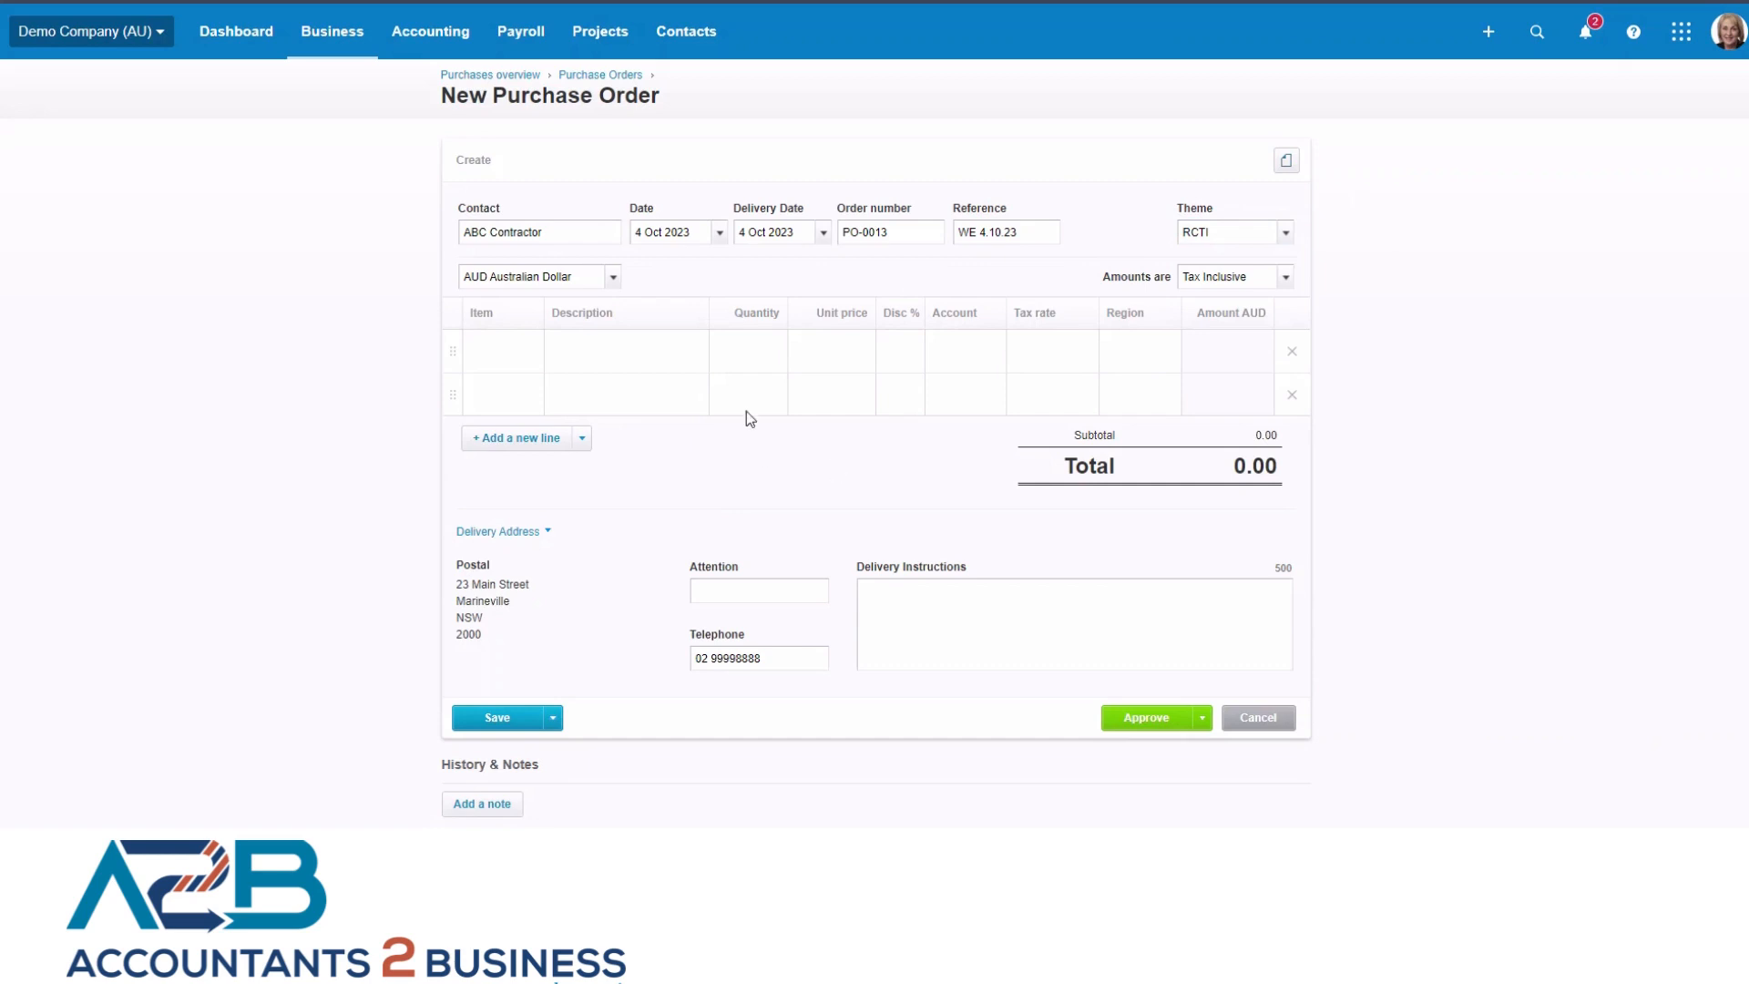
# Fill the first order line with the item CONT GST: Contracting services at a unit price of 2600.
pyautogui.click(501, 355)
pyautogui.click(530, 352)
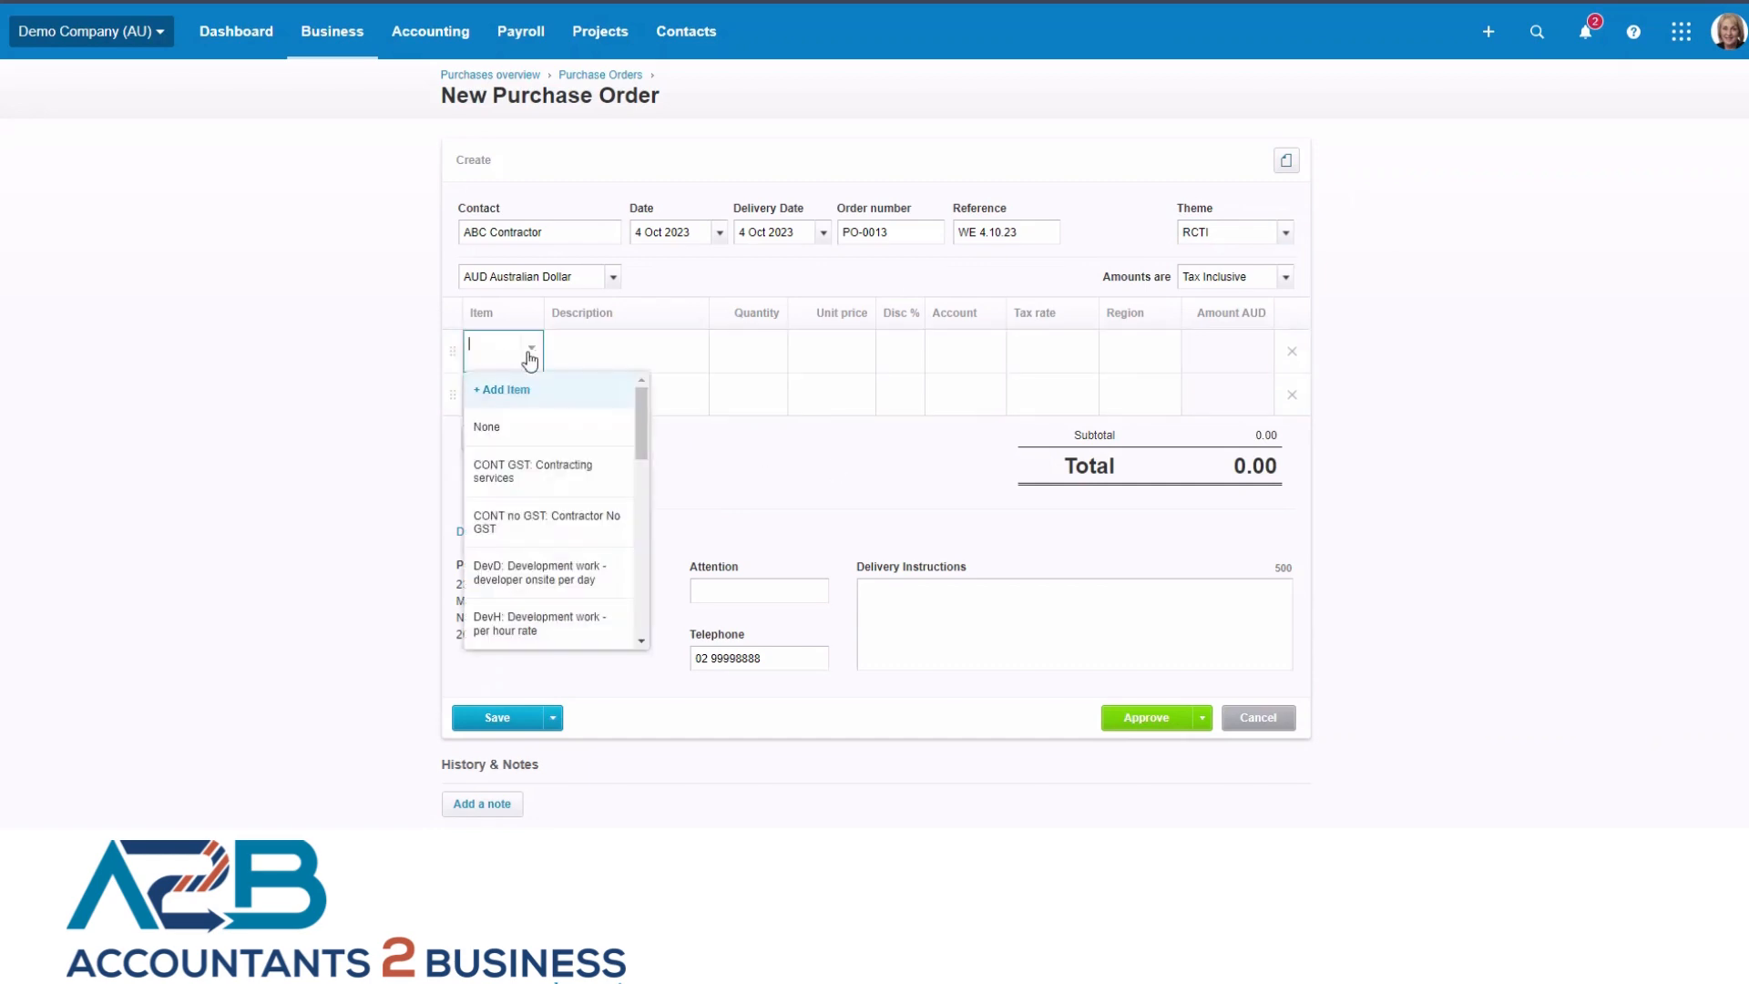
pyautogui.click(551, 473)
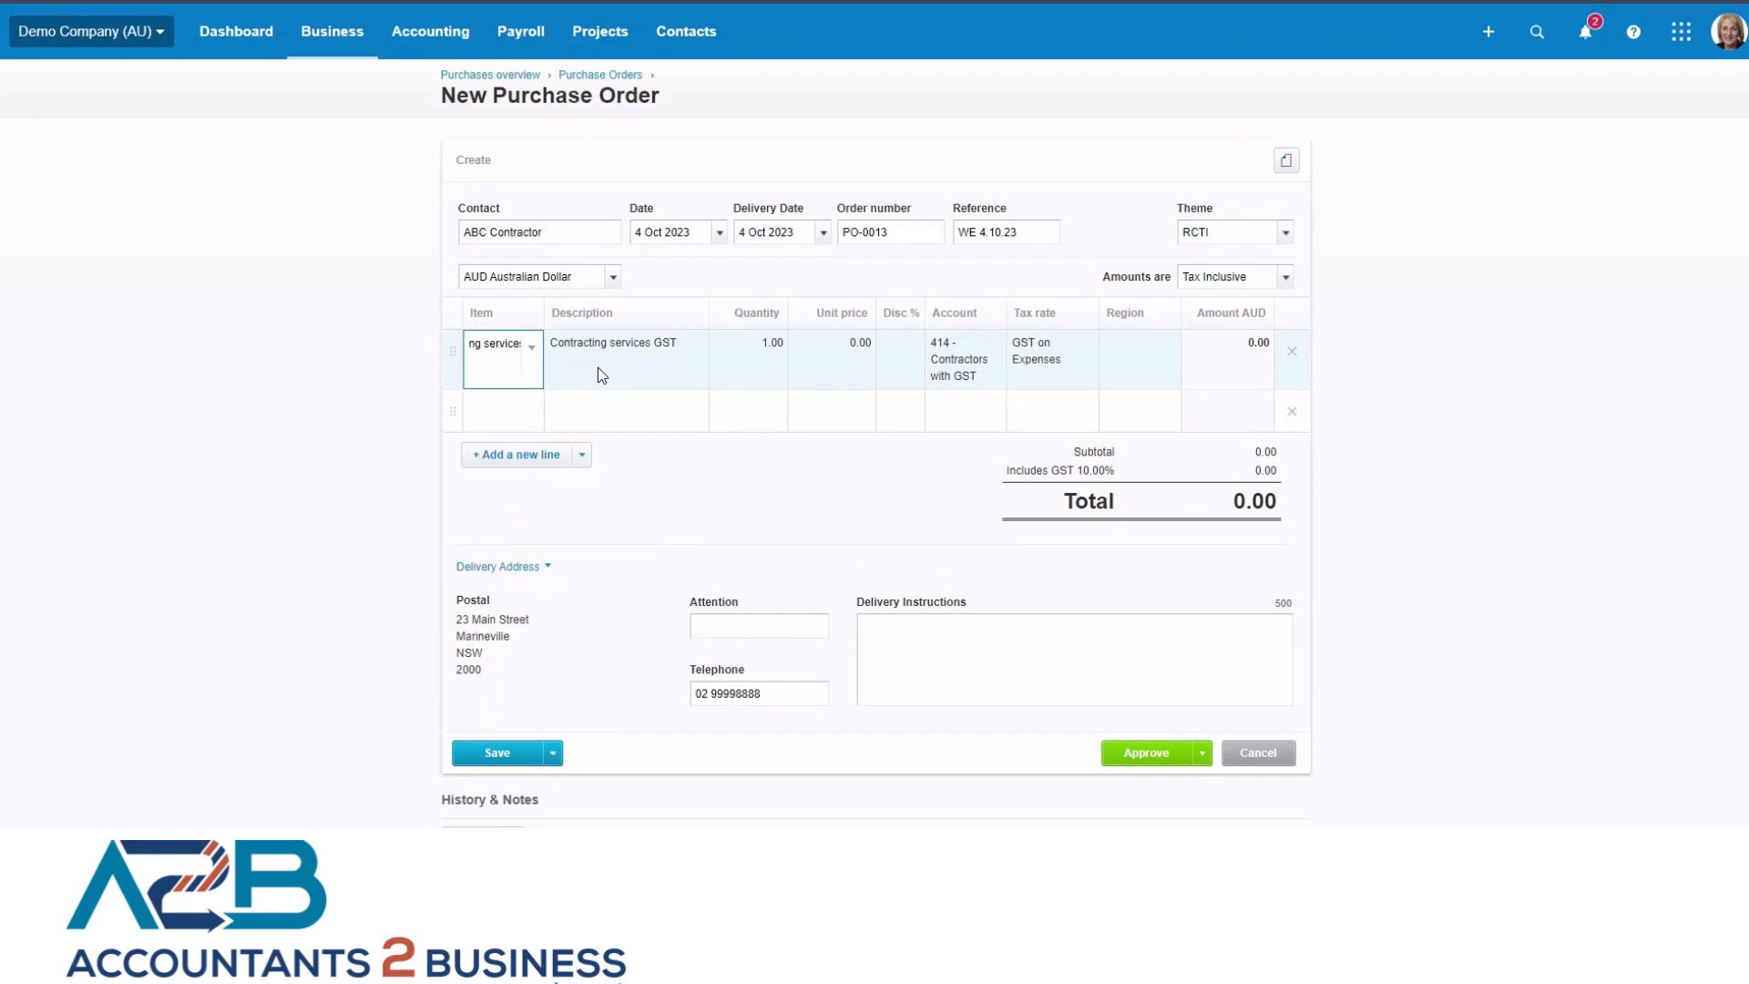
pyautogui.click(850, 347)
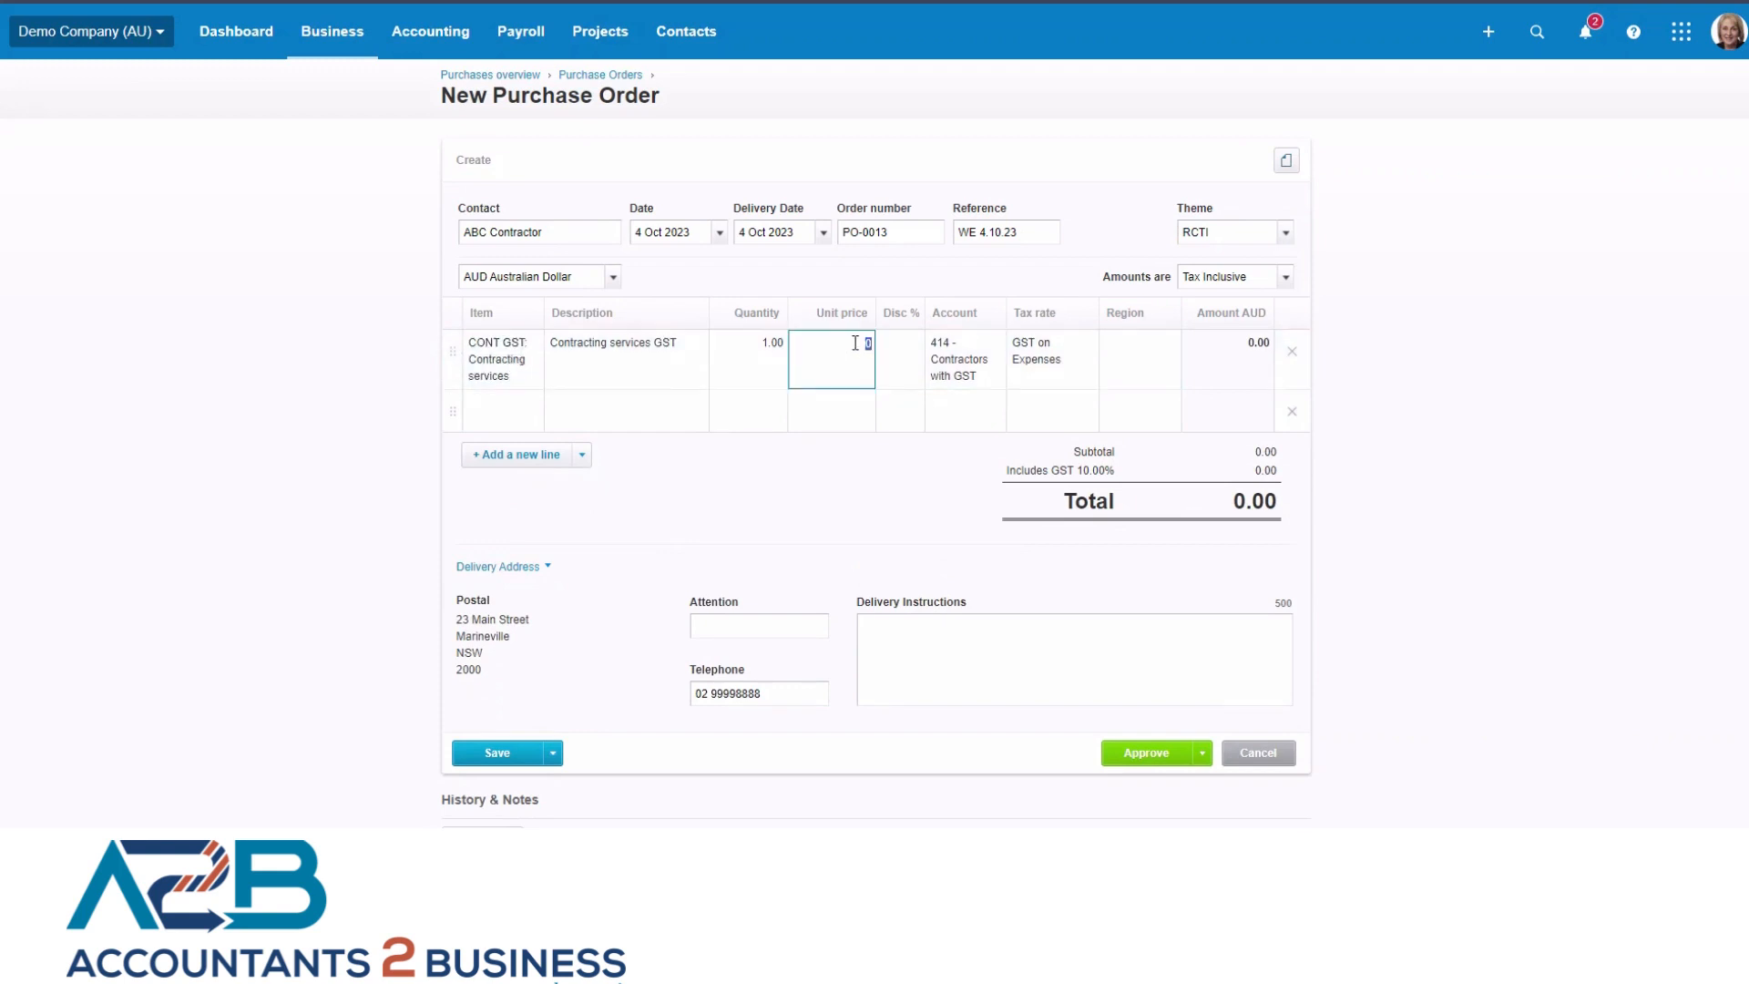
pyautogui.write('2600')
pyautogui.press('Tab')
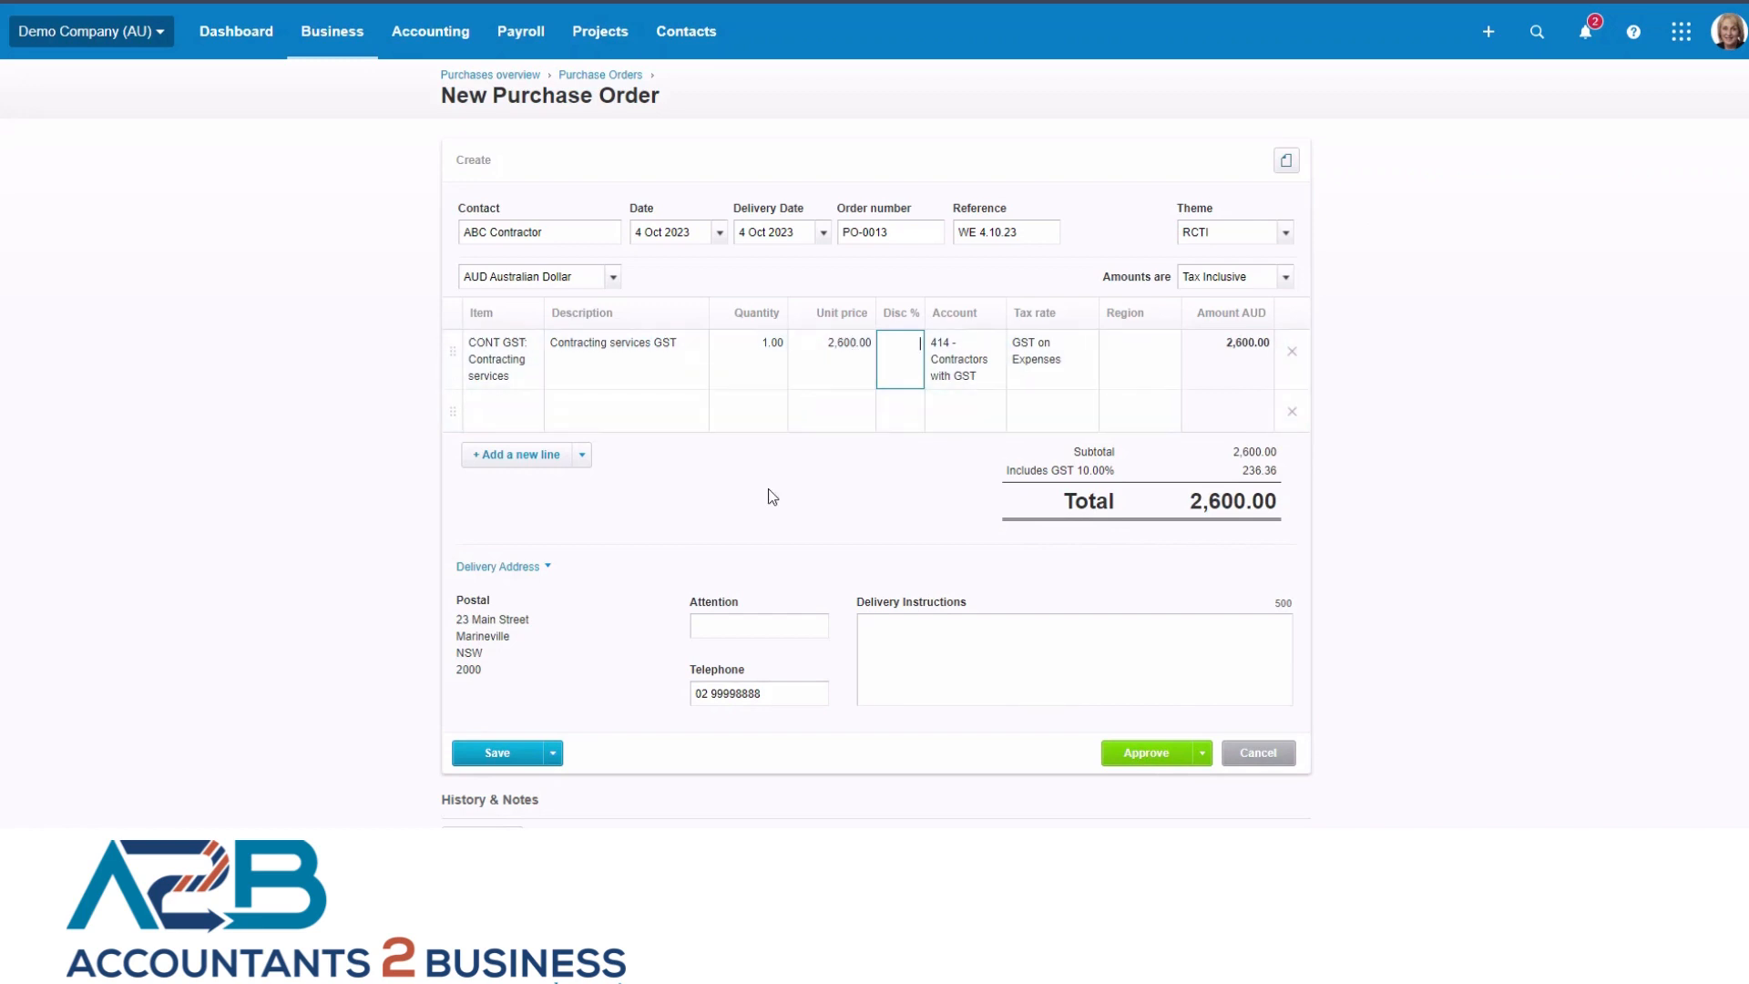
pyautogui.click(770, 465)
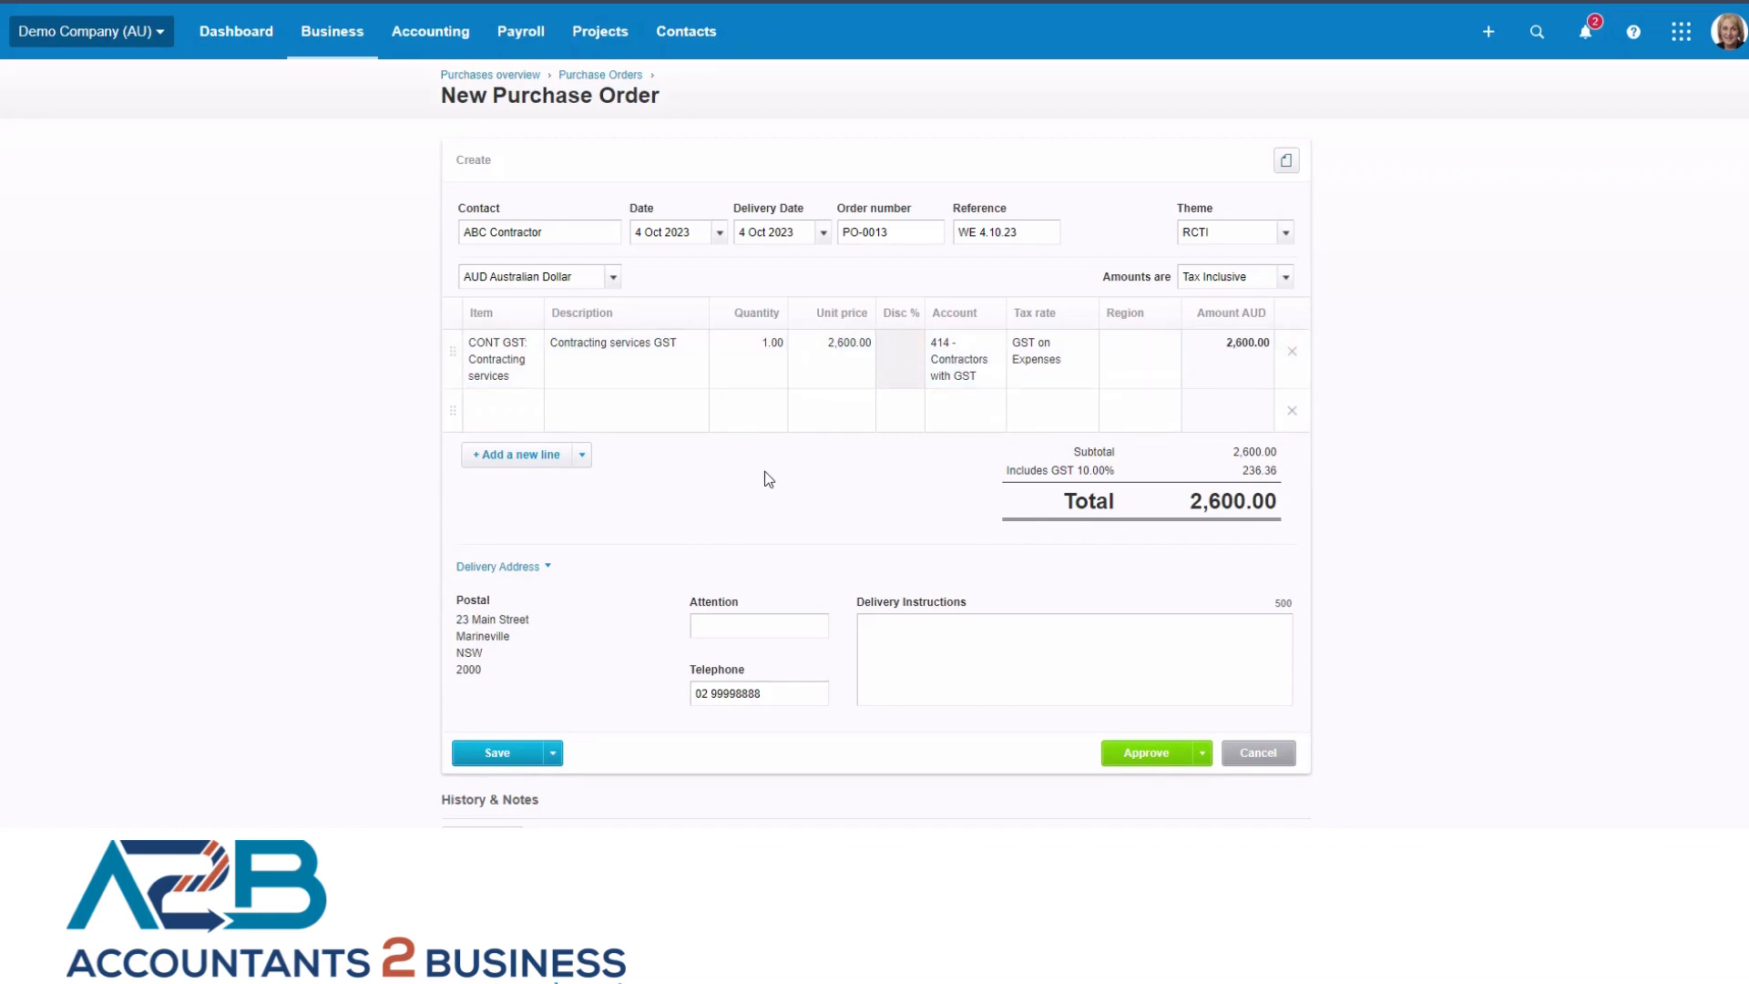
# Approve the purchase order and print it as a PDF.
pyautogui.click(1145, 757)
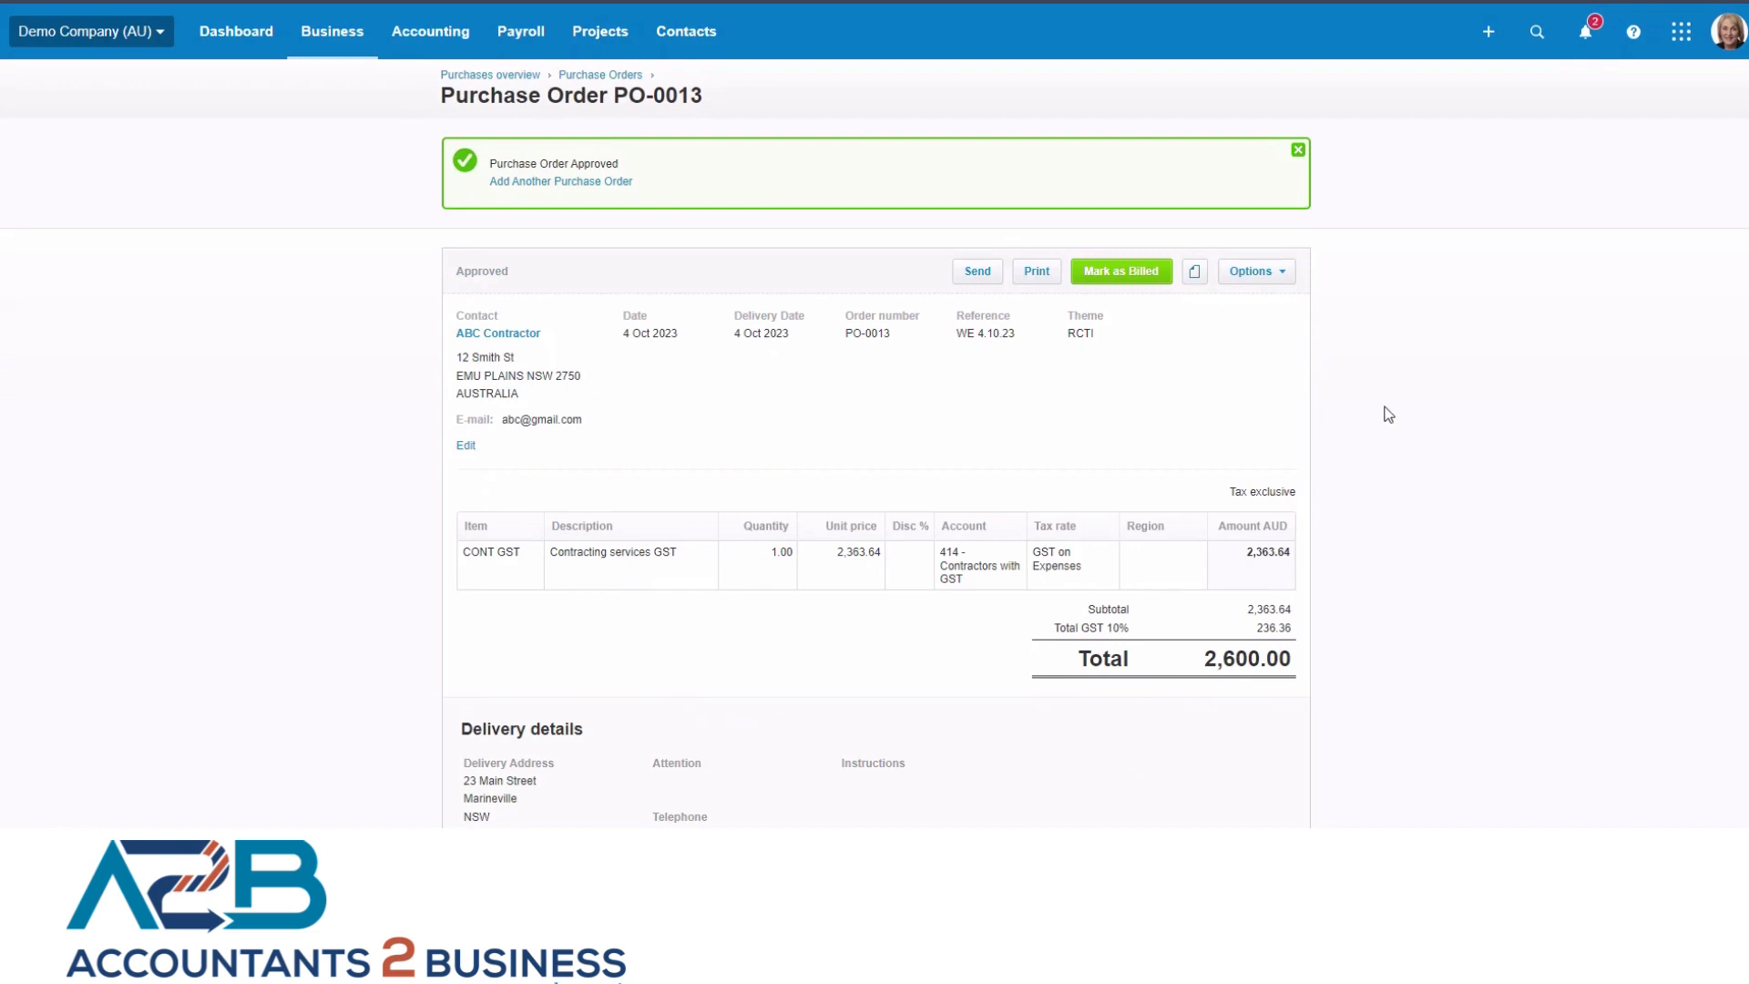
pyautogui.click(1036, 272)
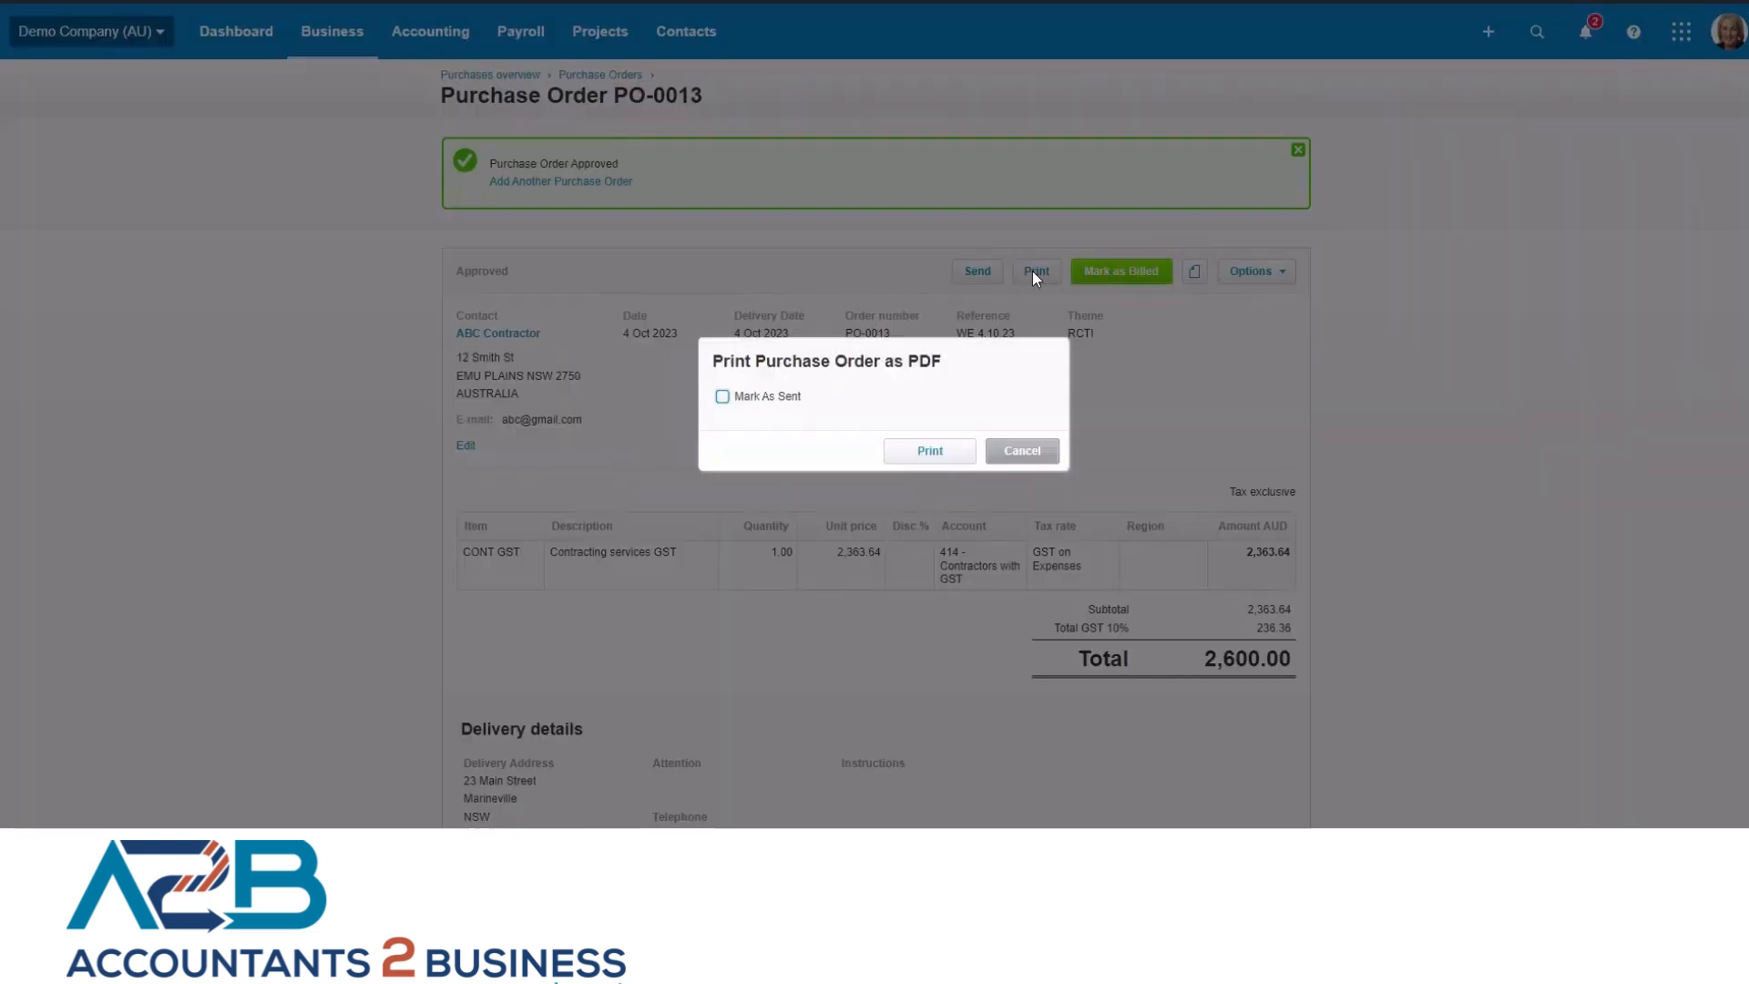
pyautogui.click(927, 453)
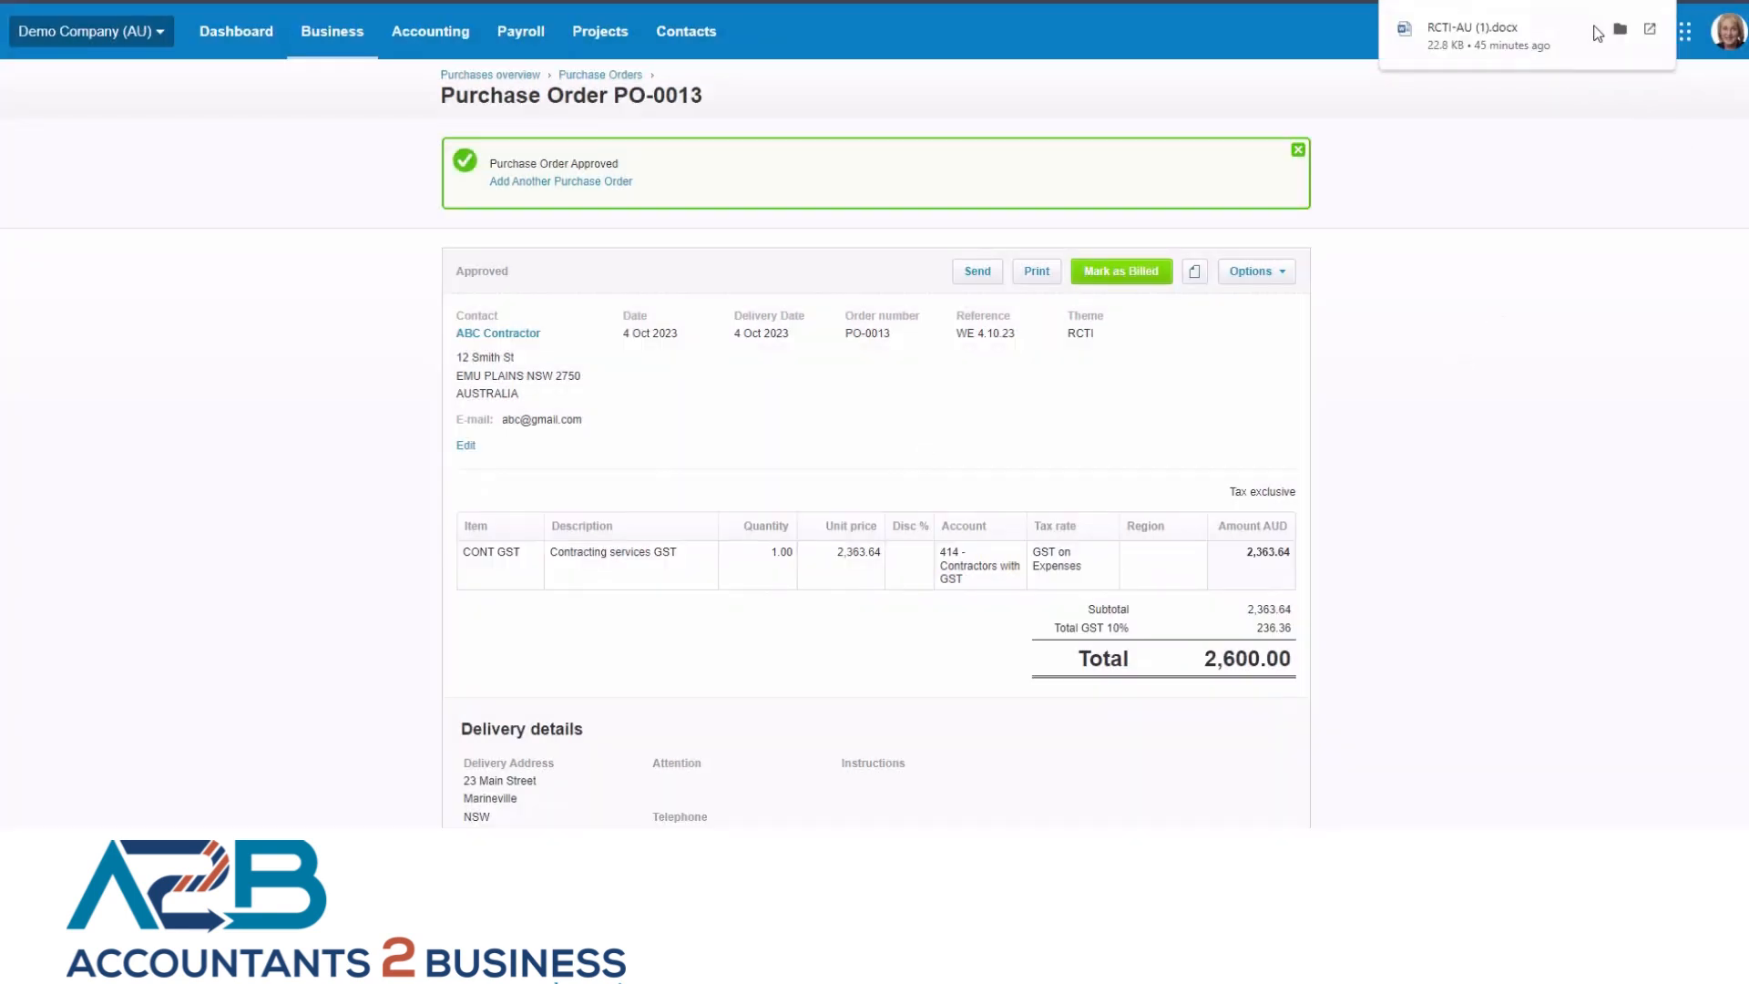
pyautogui.click(1475, 4)
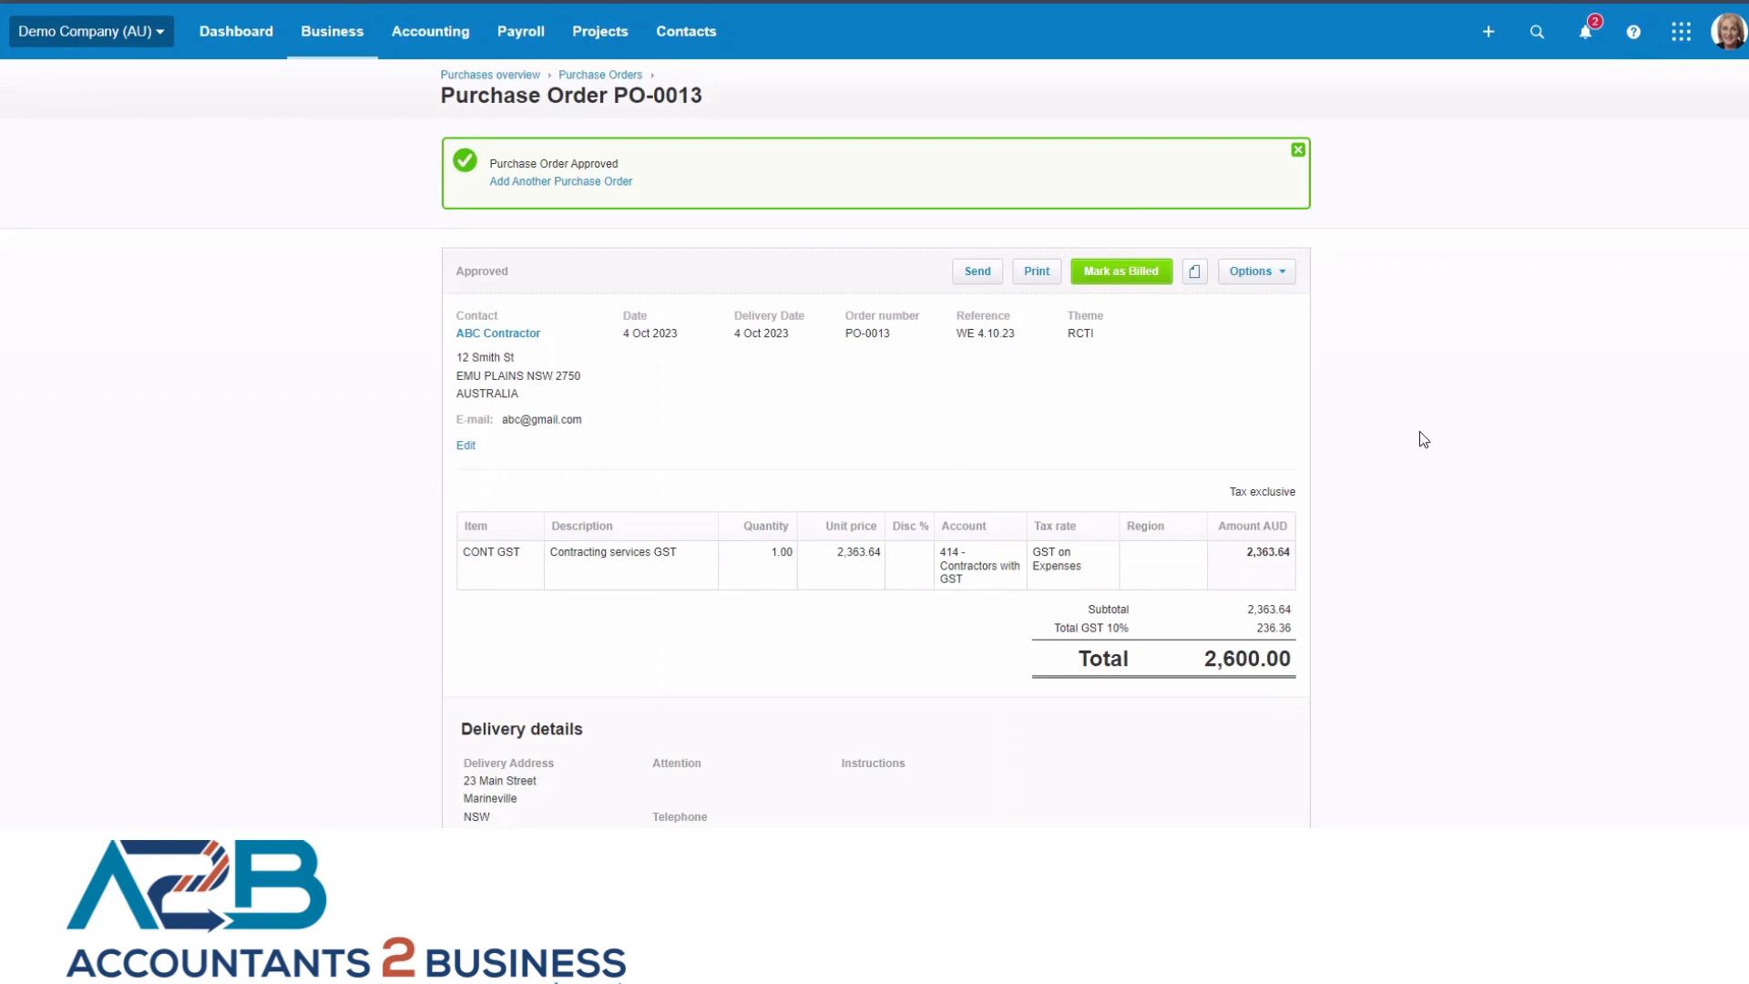
# Review the e-mail form for sending the purchase order and close it without sending.
pyautogui.click(977, 272)
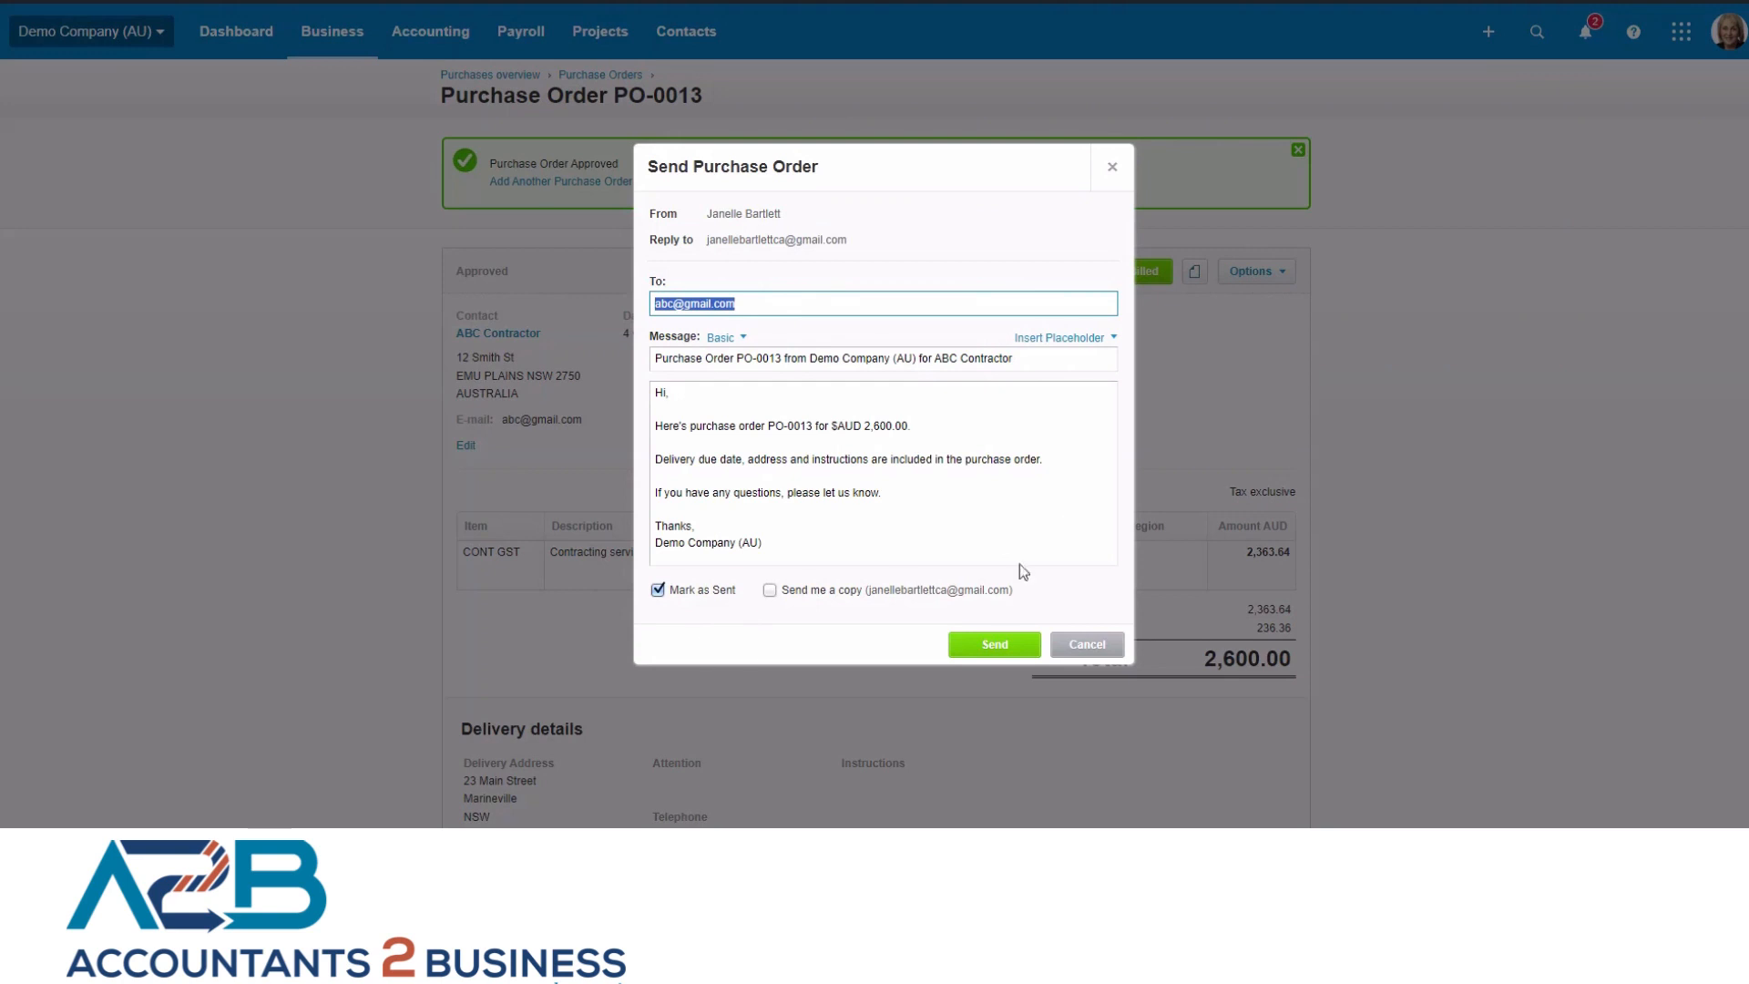
pyautogui.click(1113, 156)
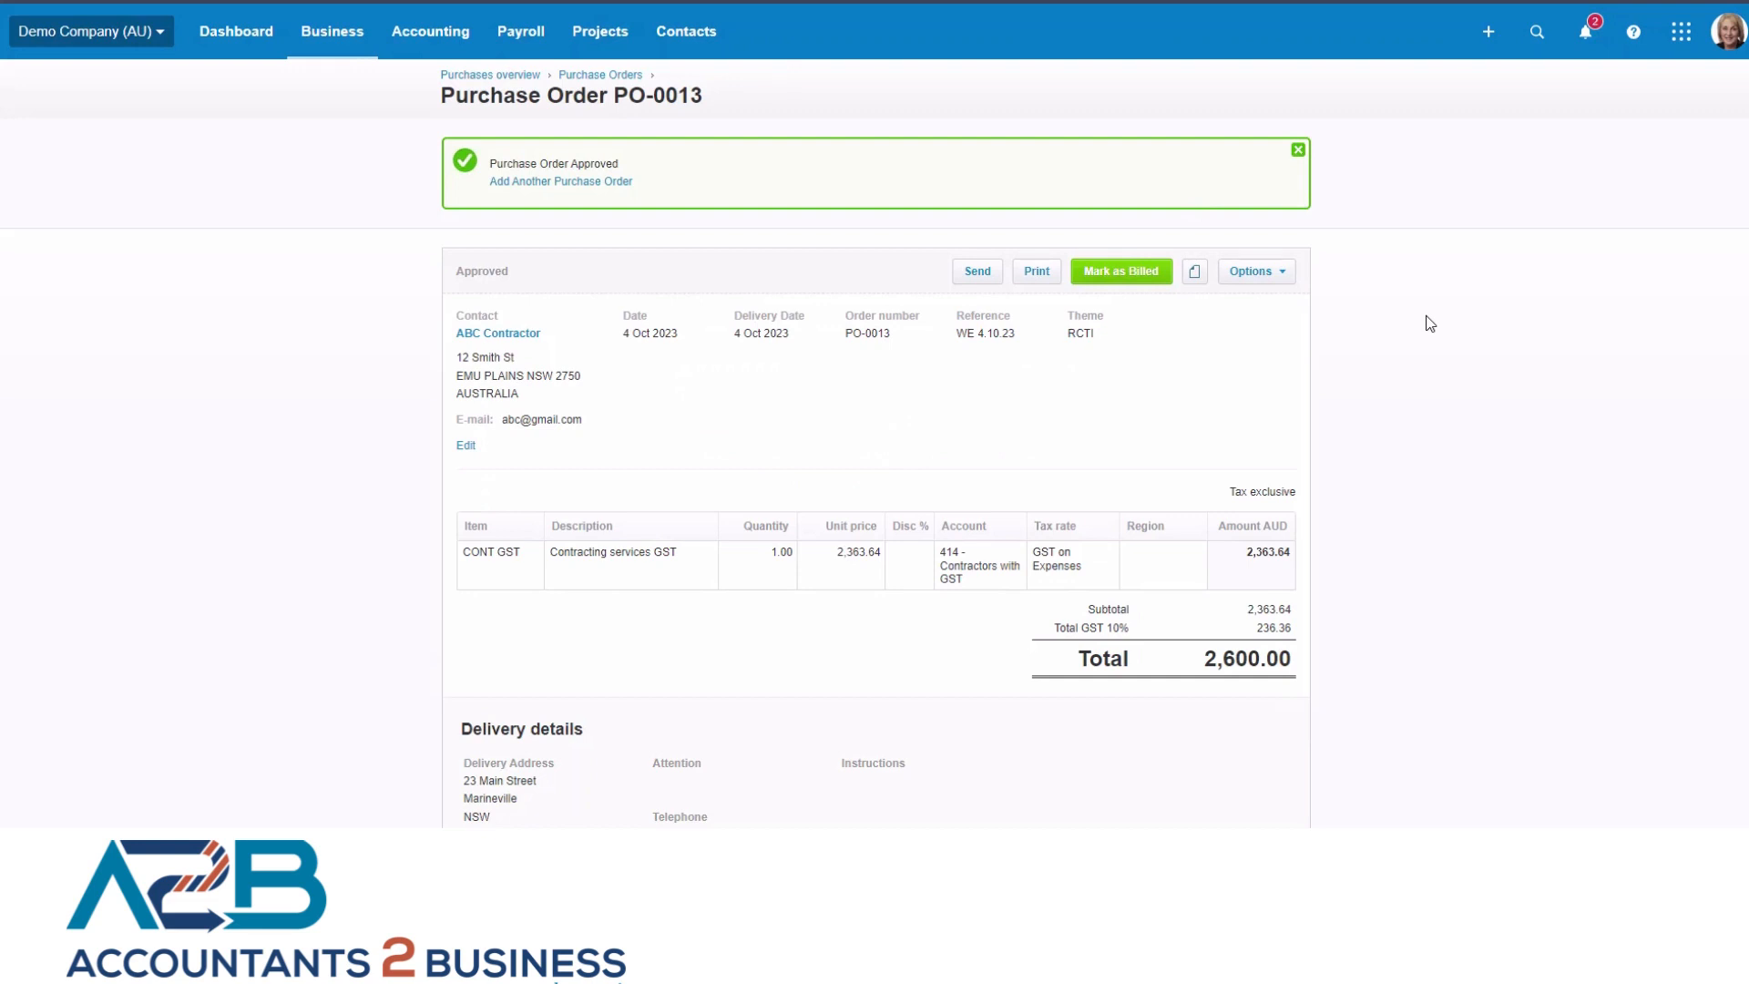
# Copy the purchase order to a new draft bill, with the option to mark the order as fully billed.
pyautogui.click(1282, 273)
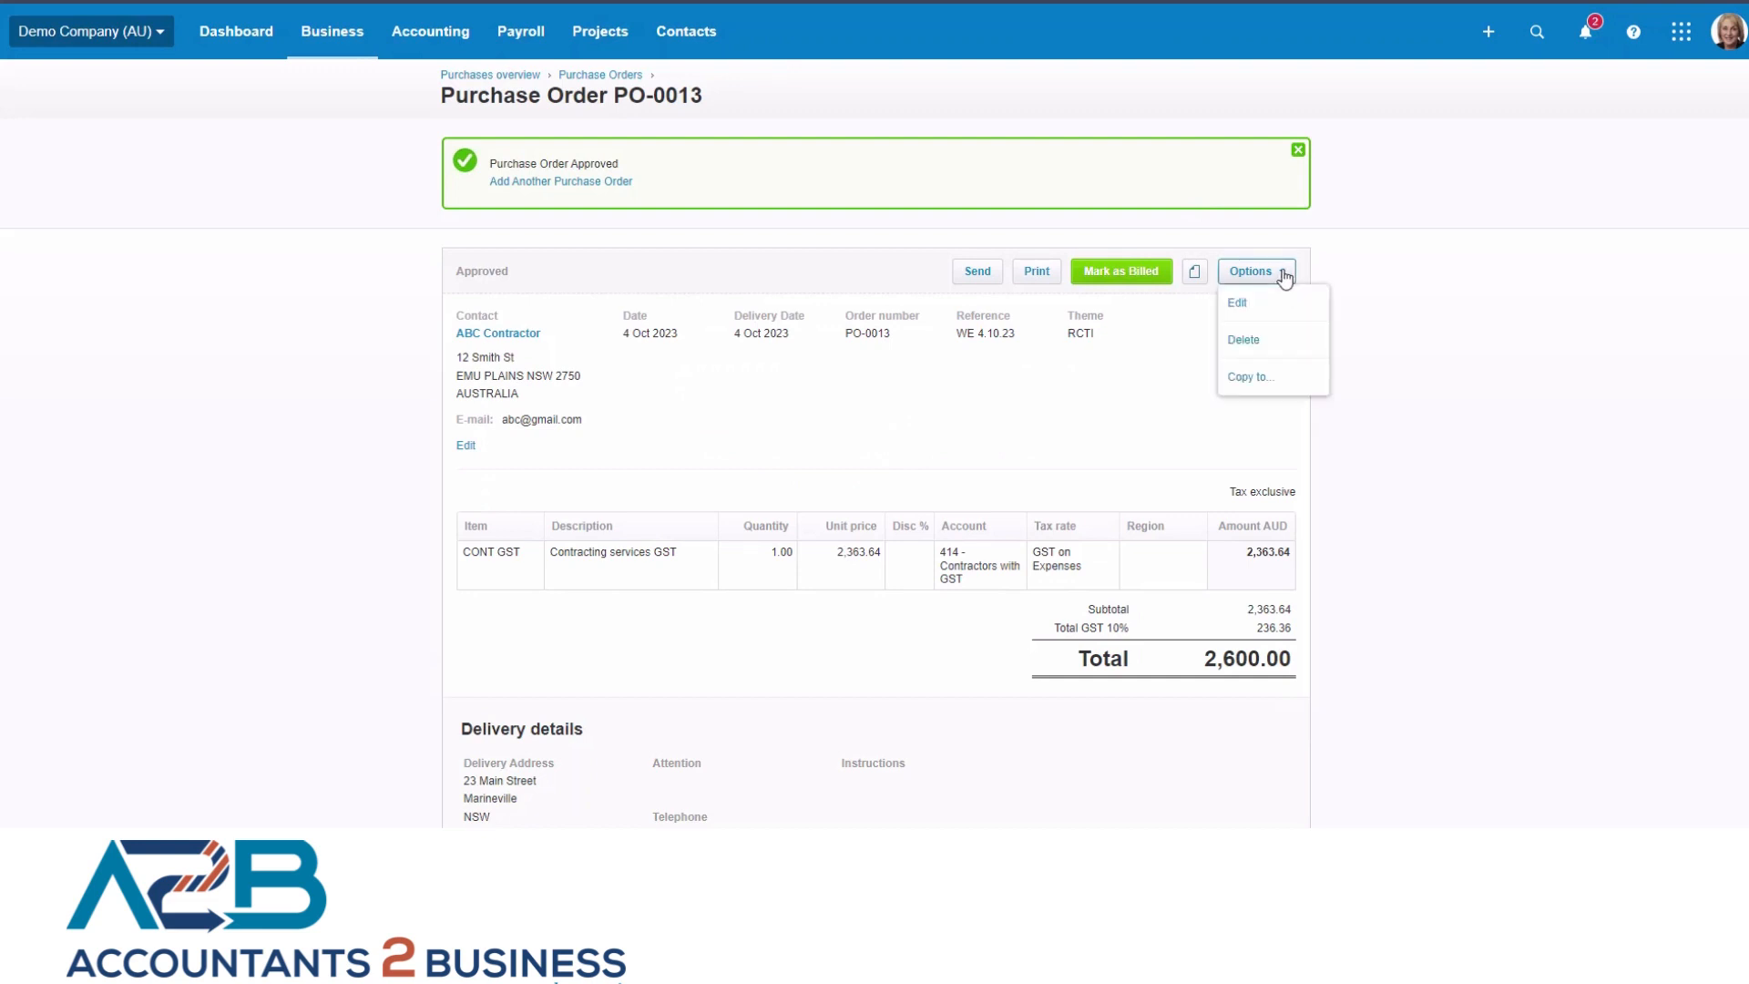
pyautogui.click(1265, 386)
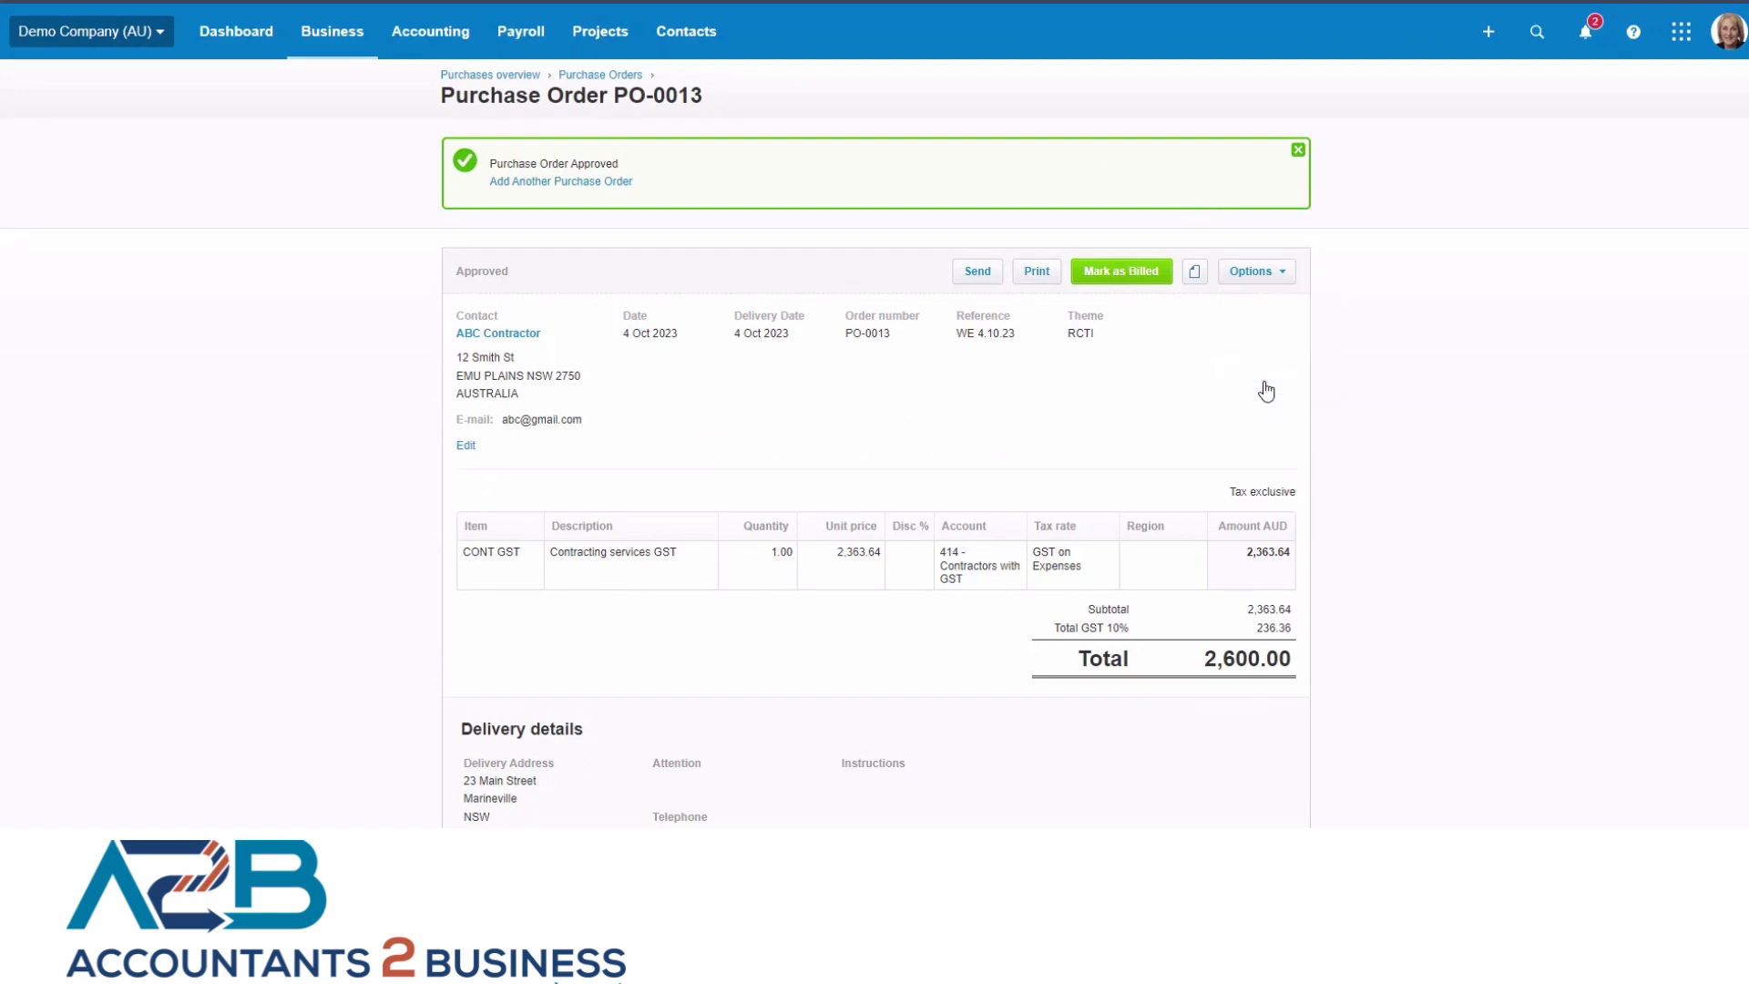
pyautogui.click(714, 352)
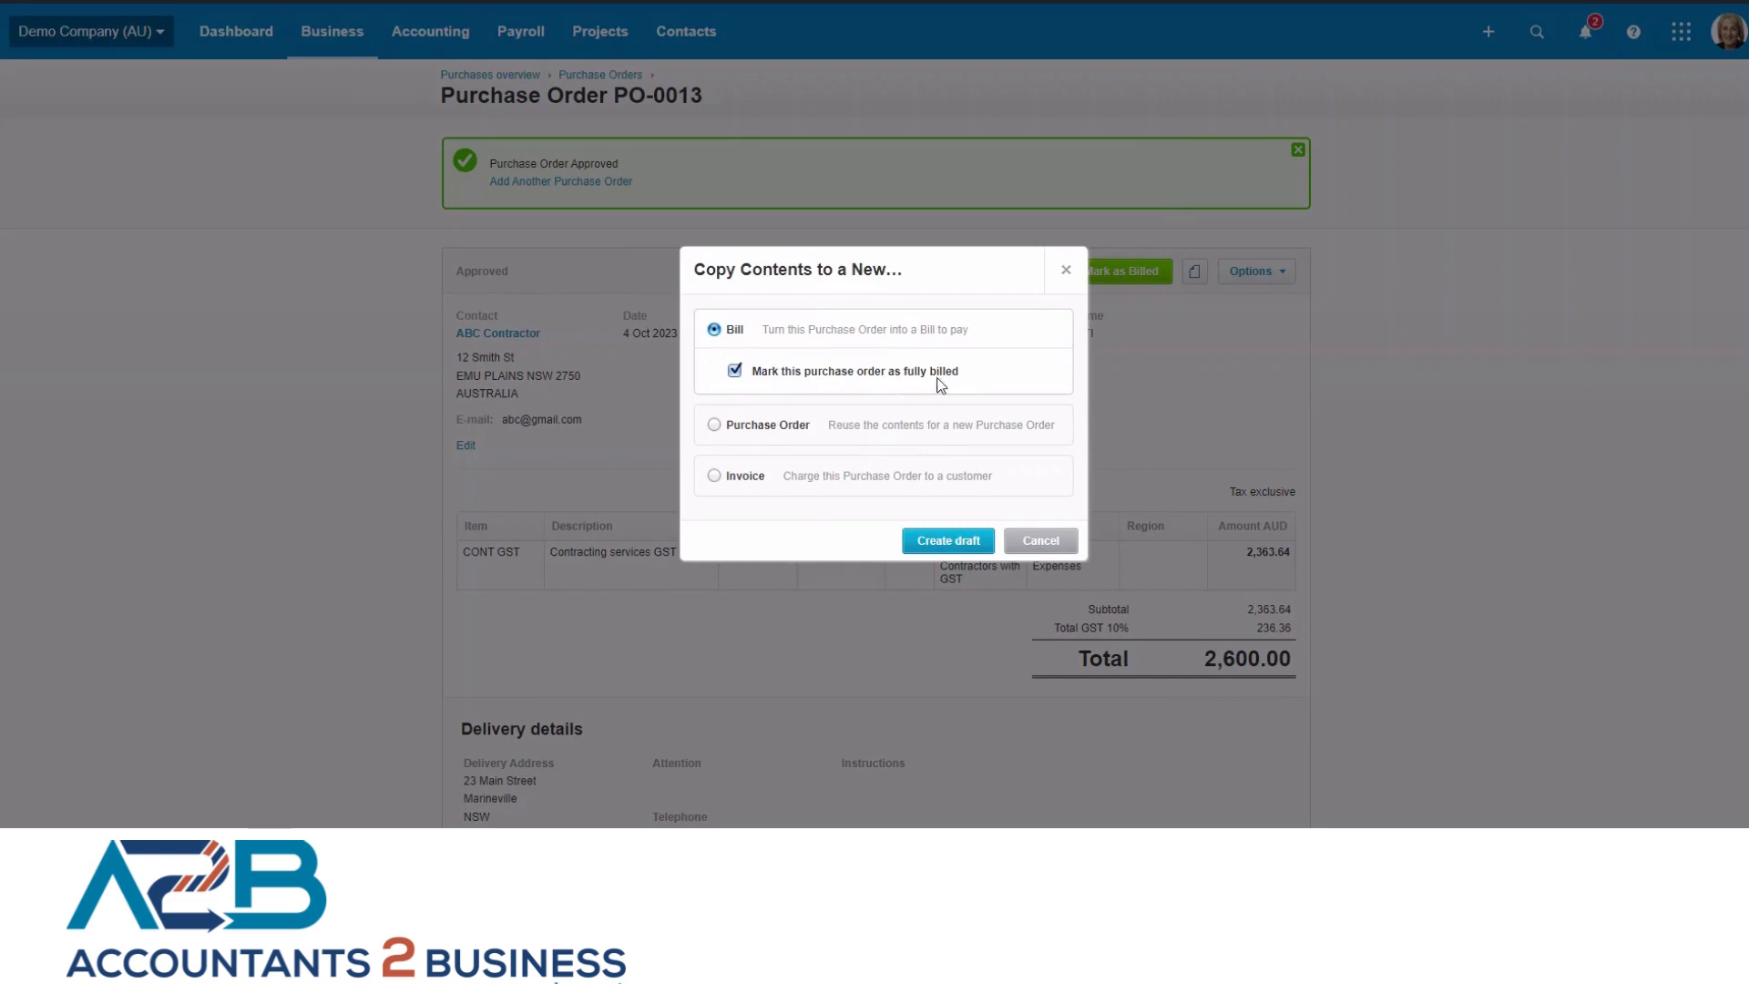
pyautogui.click(941, 545)
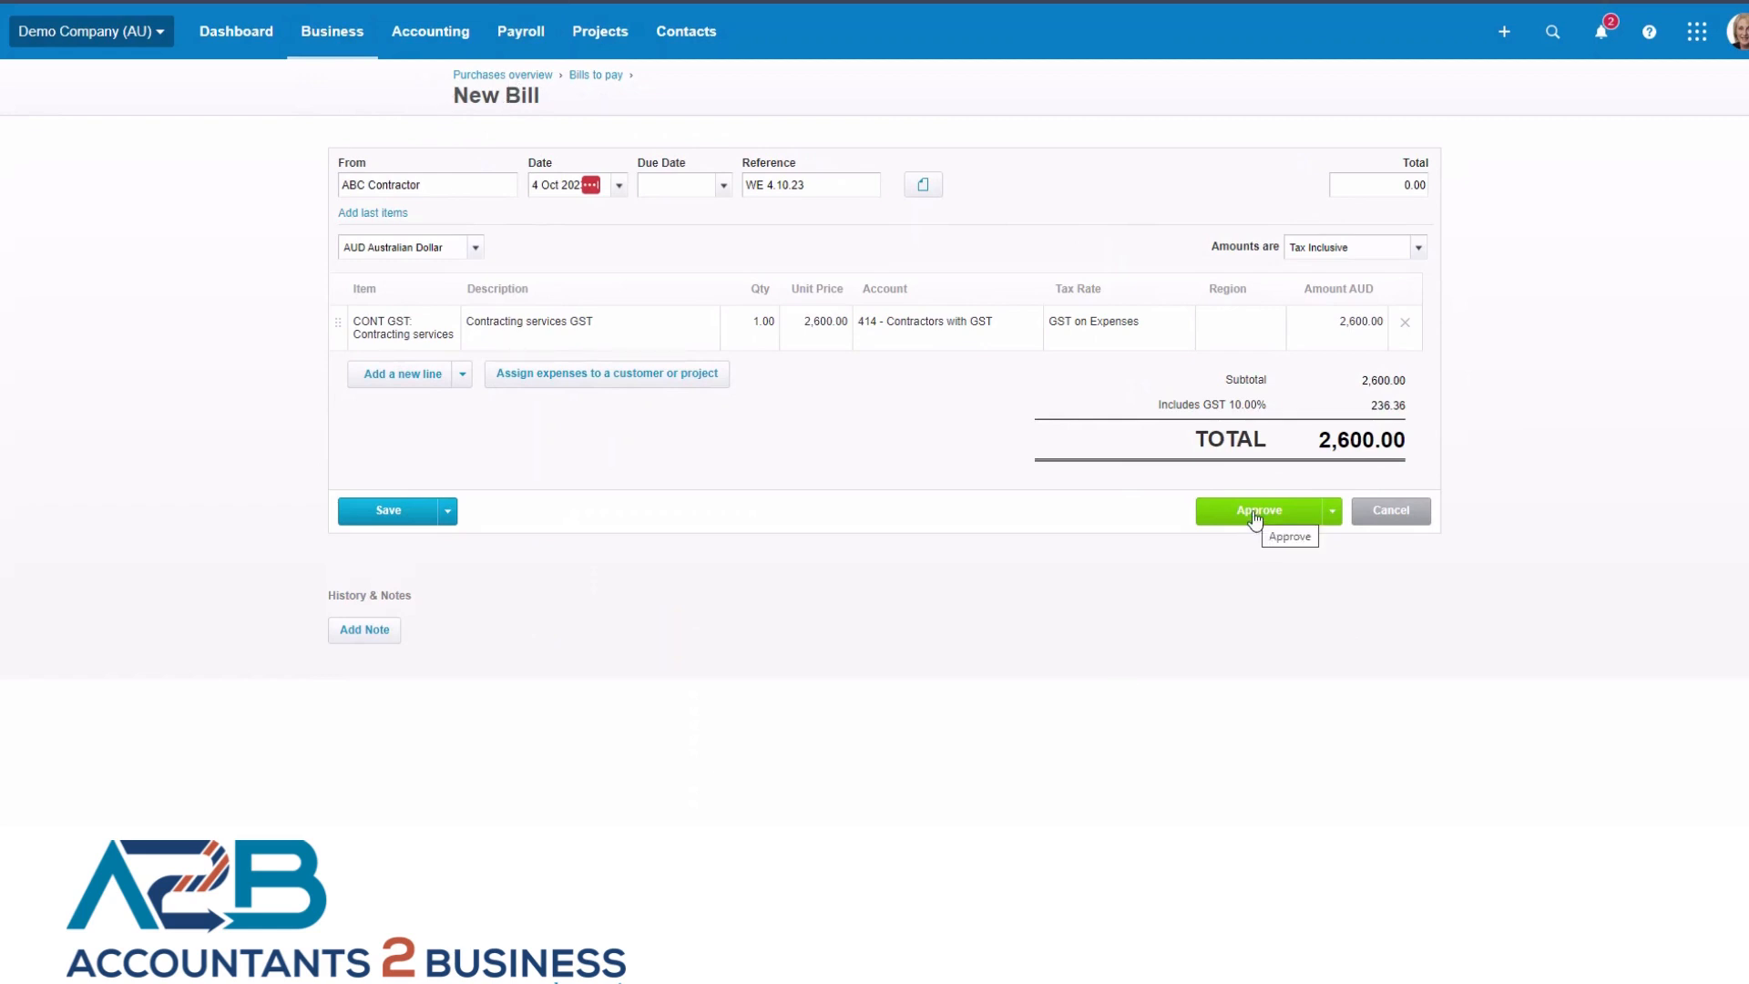
# Set the new bill's due date to 4 Oct 2023 and approve the bill.
pyautogui.click(1227, 664)
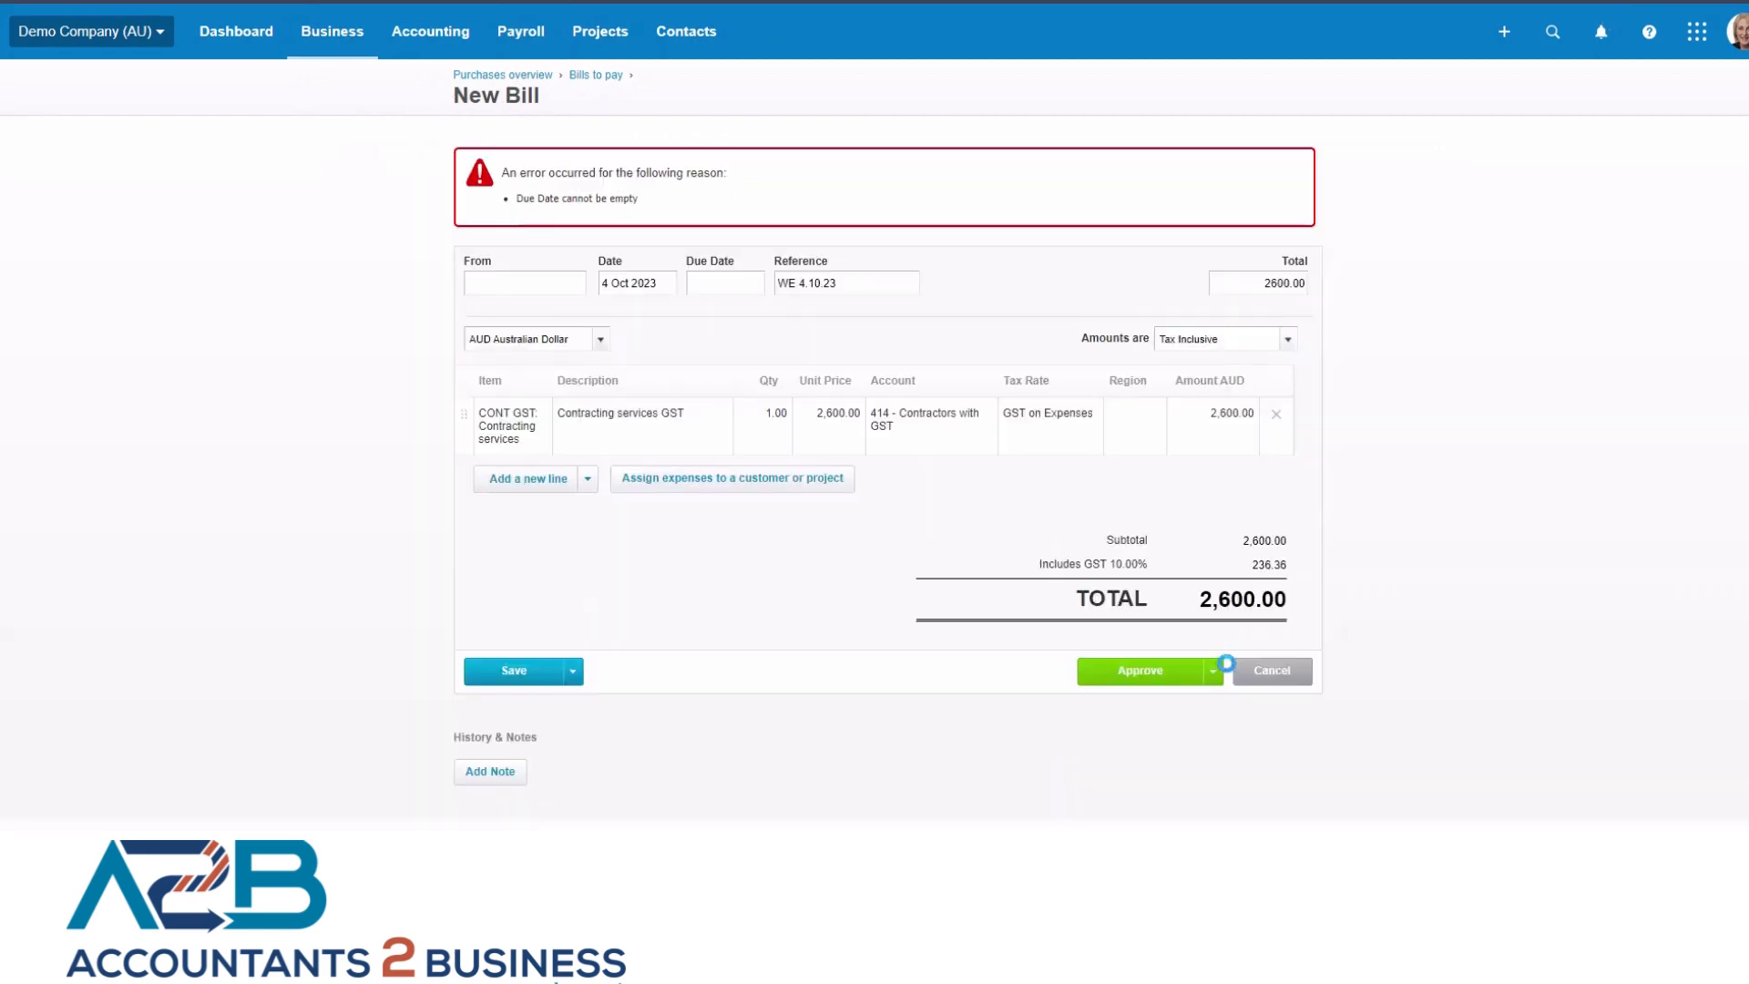
pyautogui.click(718, 283)
pyautogui.click(775, 422)
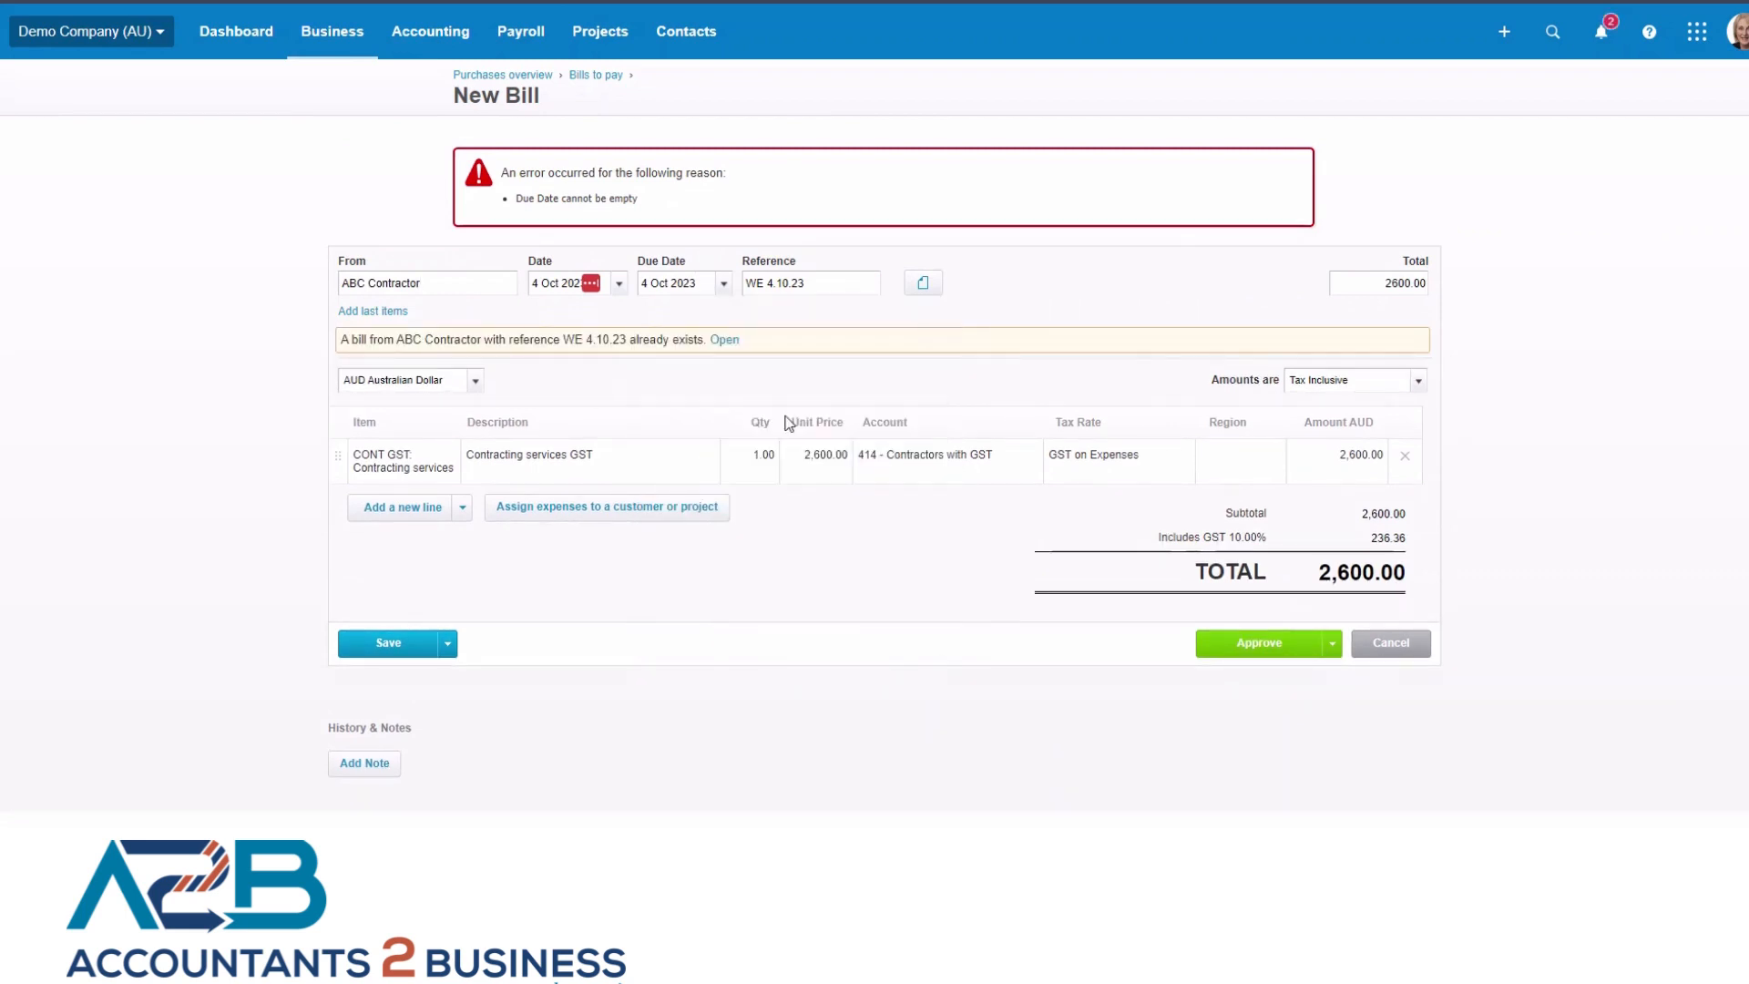
pyautogui.click(1246, 649)
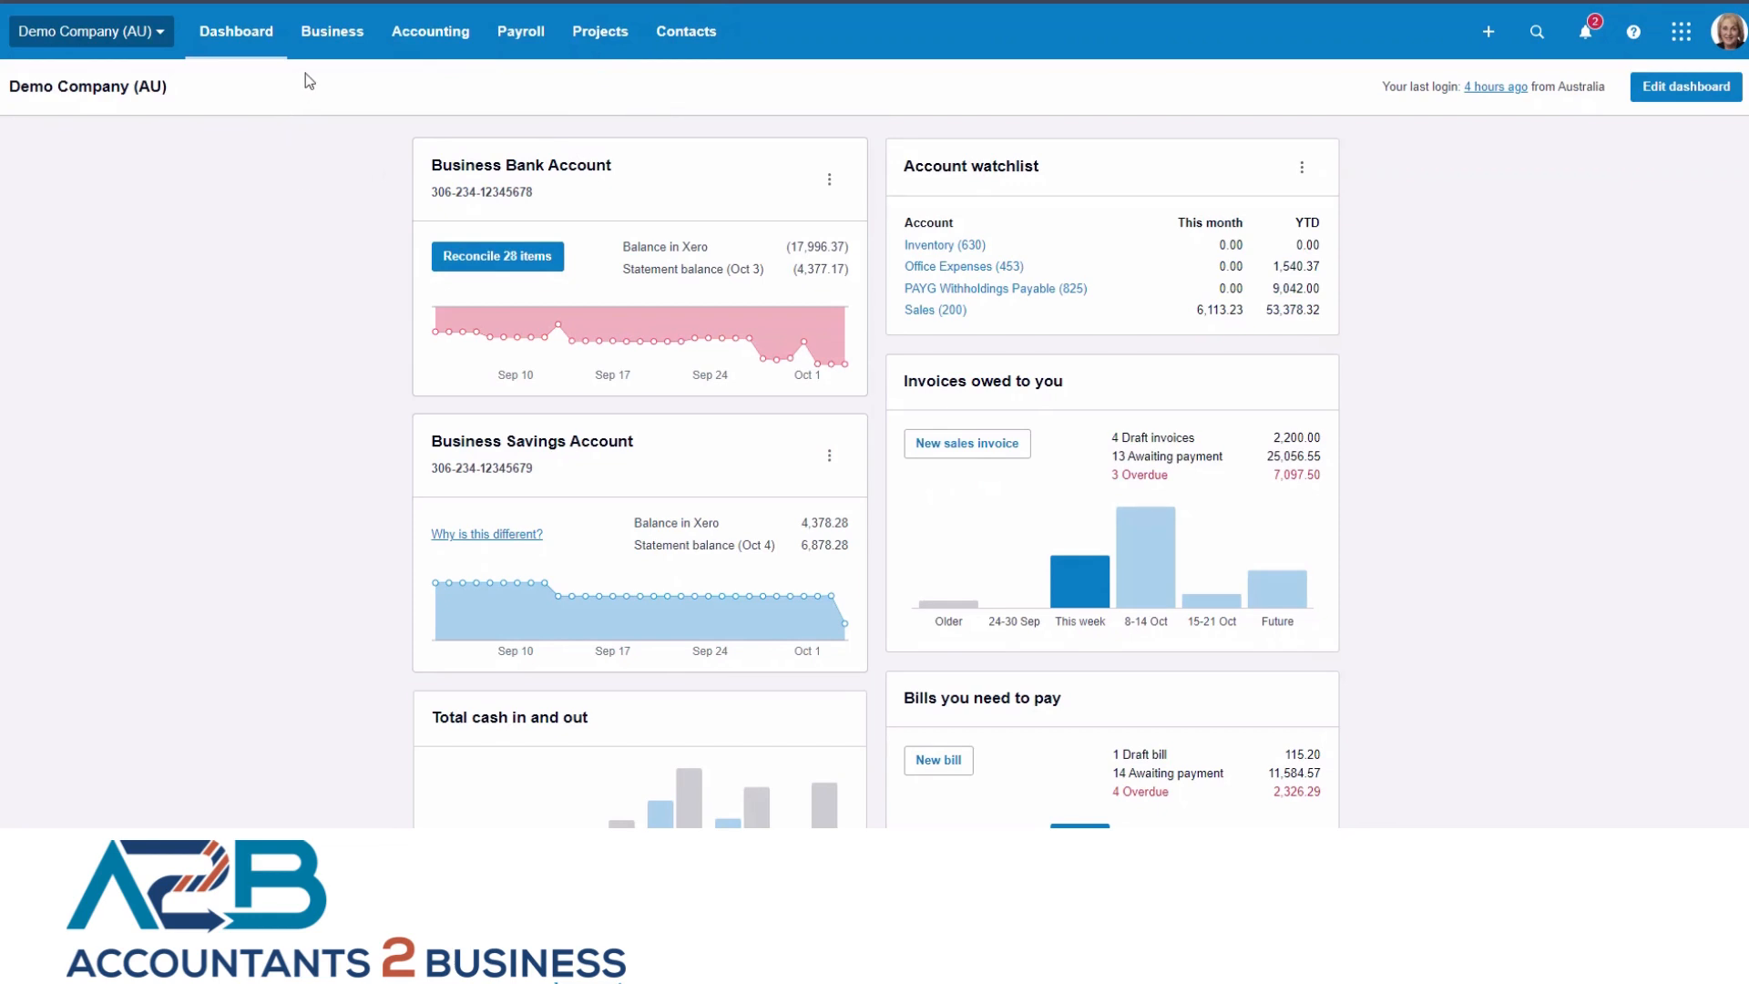
# Open the bills awaiting payment and select those from ABC Contractor, Heritage Trust and Capital Cab Co.
pyautogui.click(333, 31)
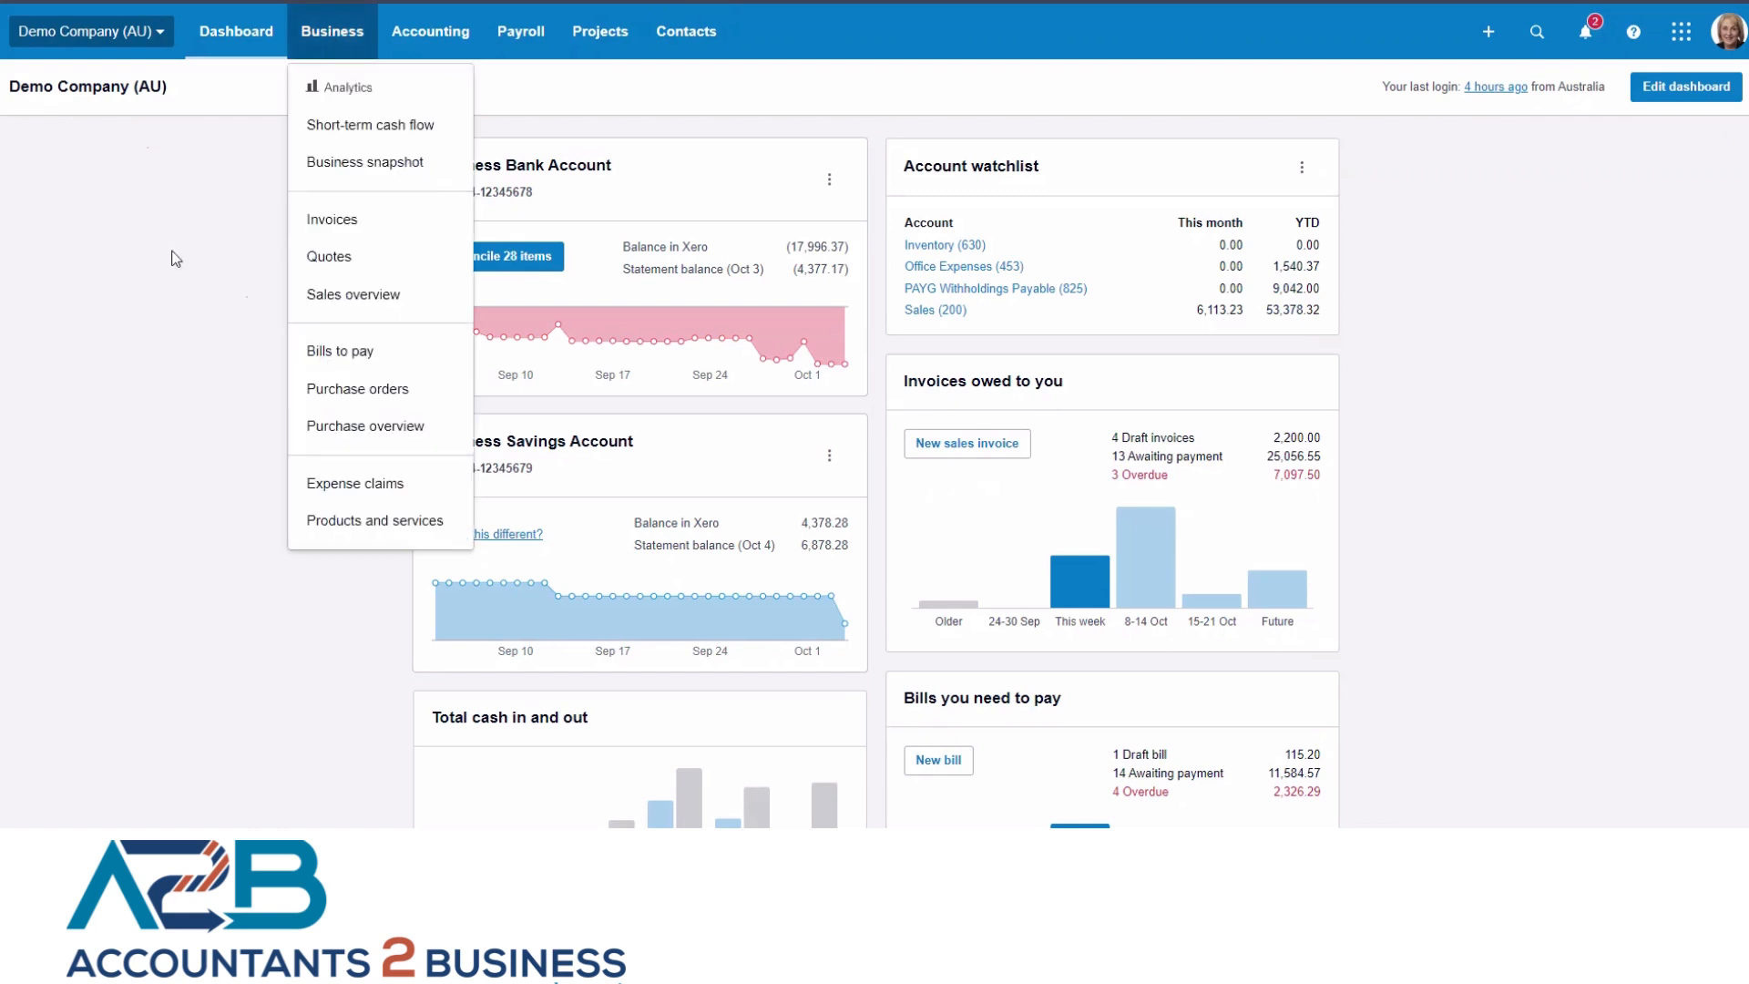
pyautogui.click(340, 350)
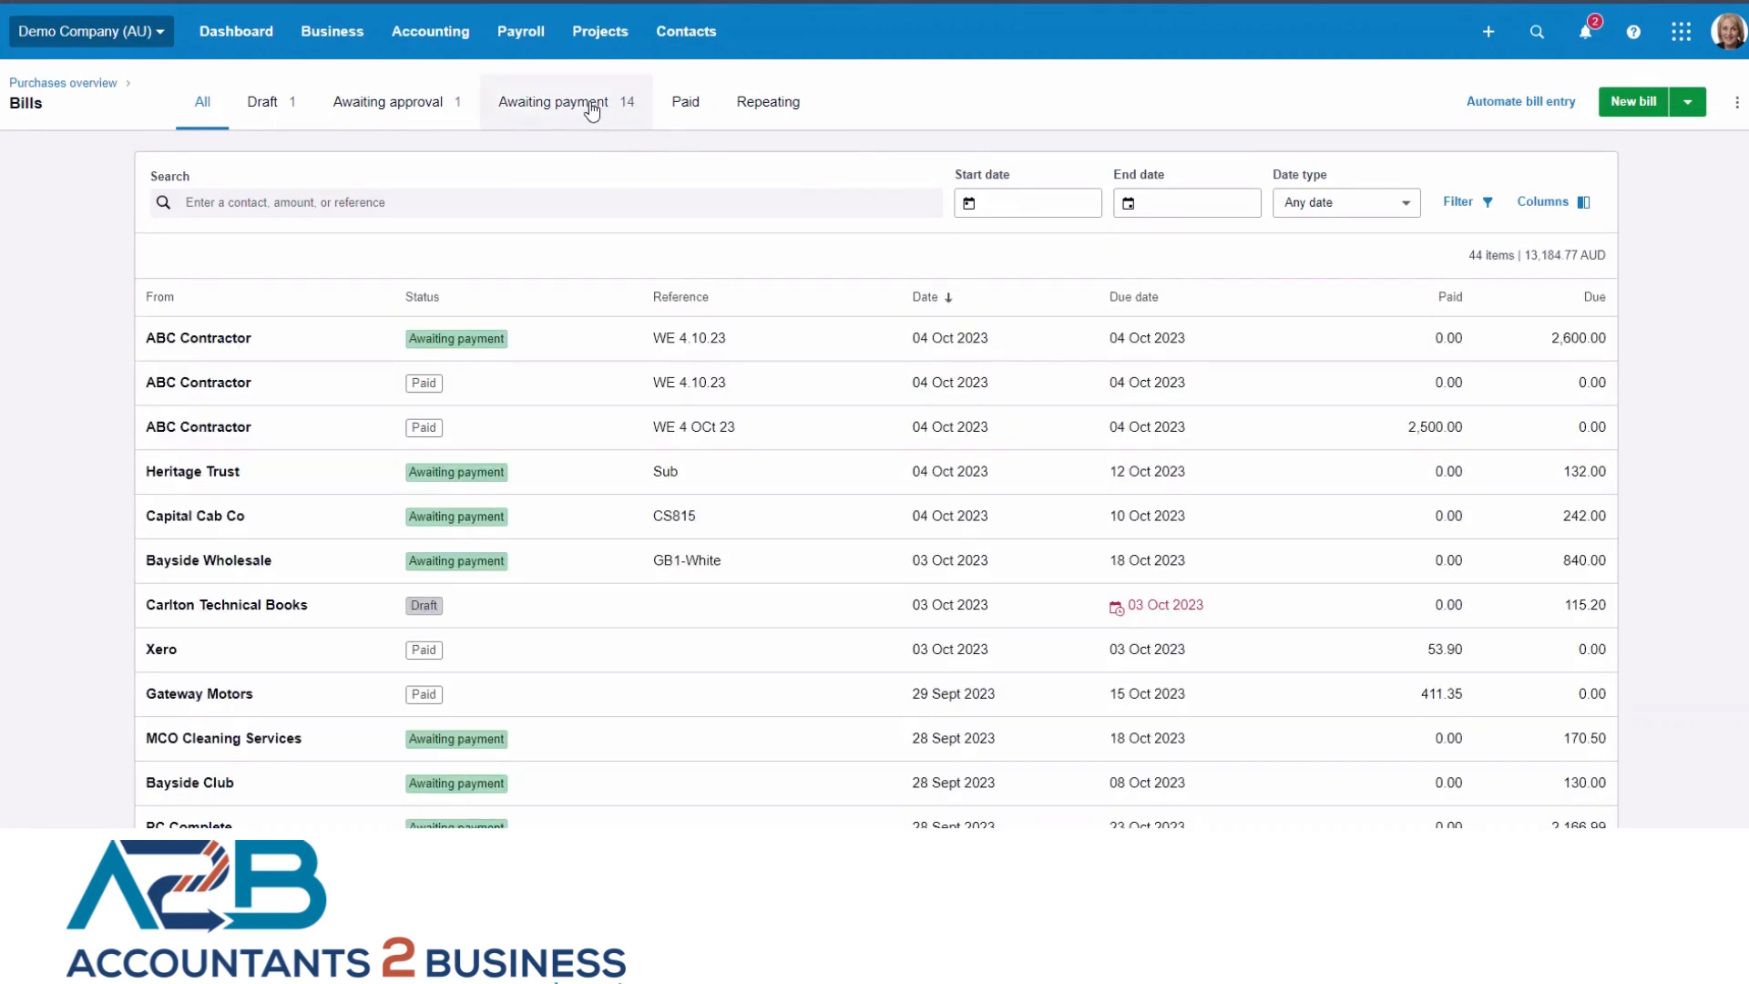
pyautogui.click(593, 107)
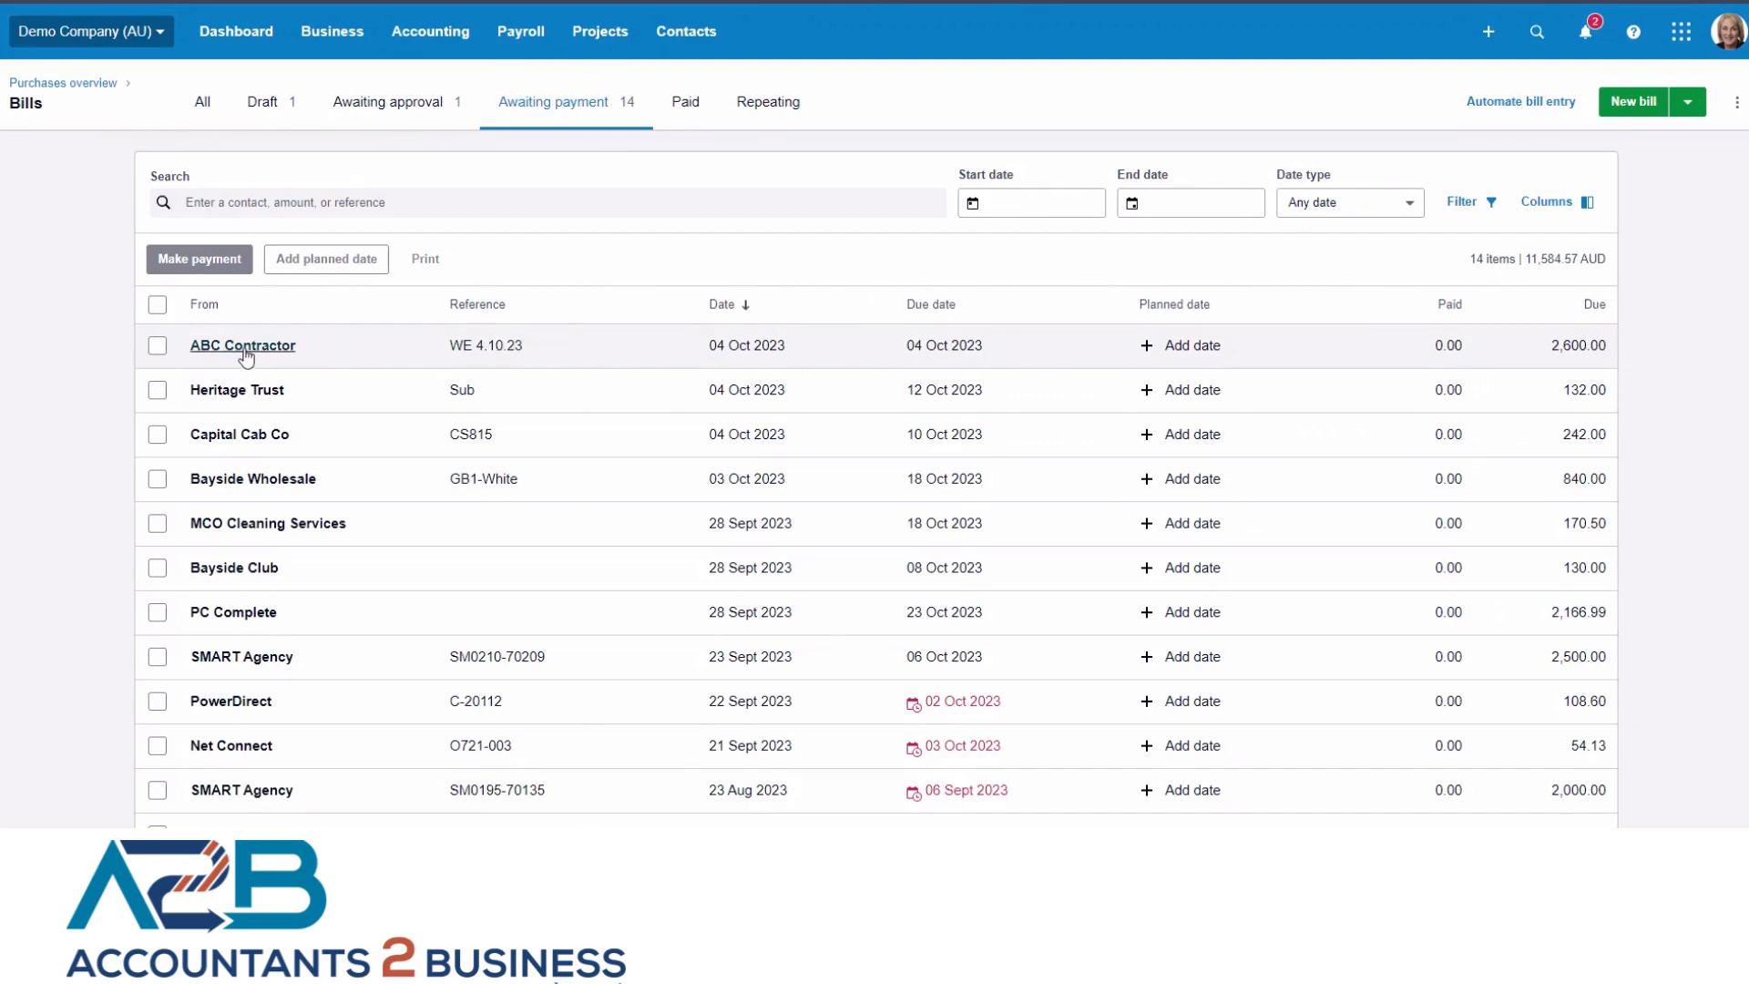
pyautogui.click(158, 347)
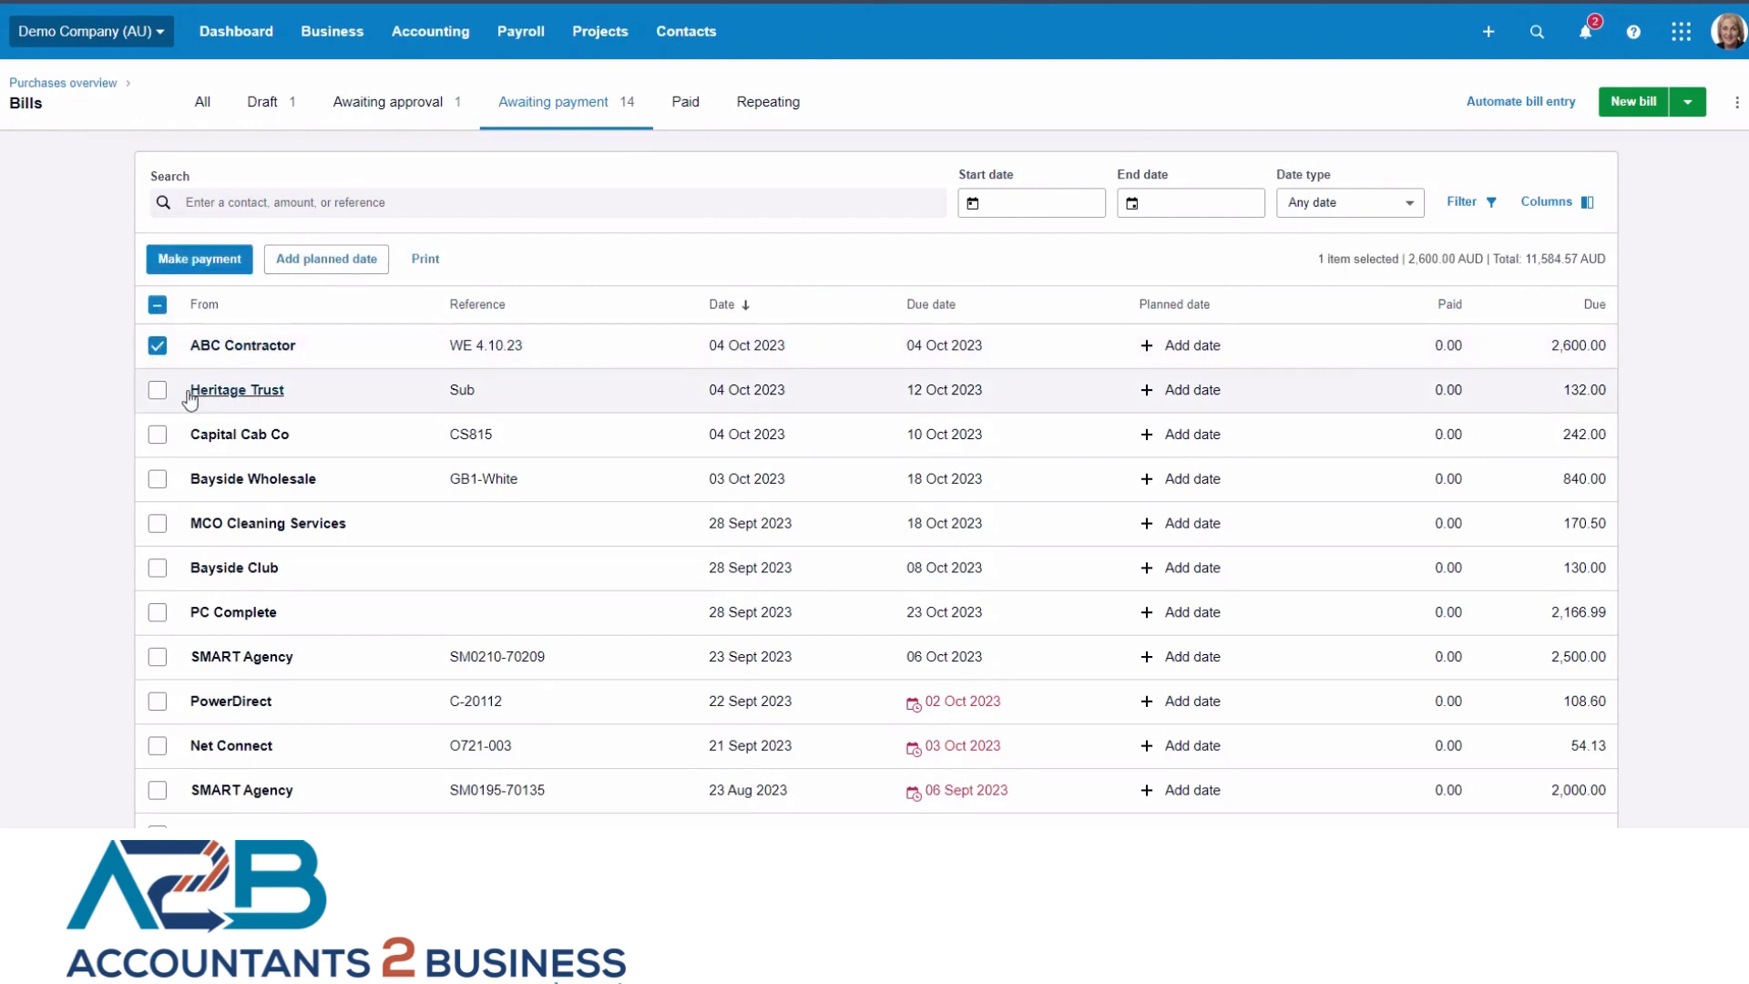
pyautogui.click(157, 391)
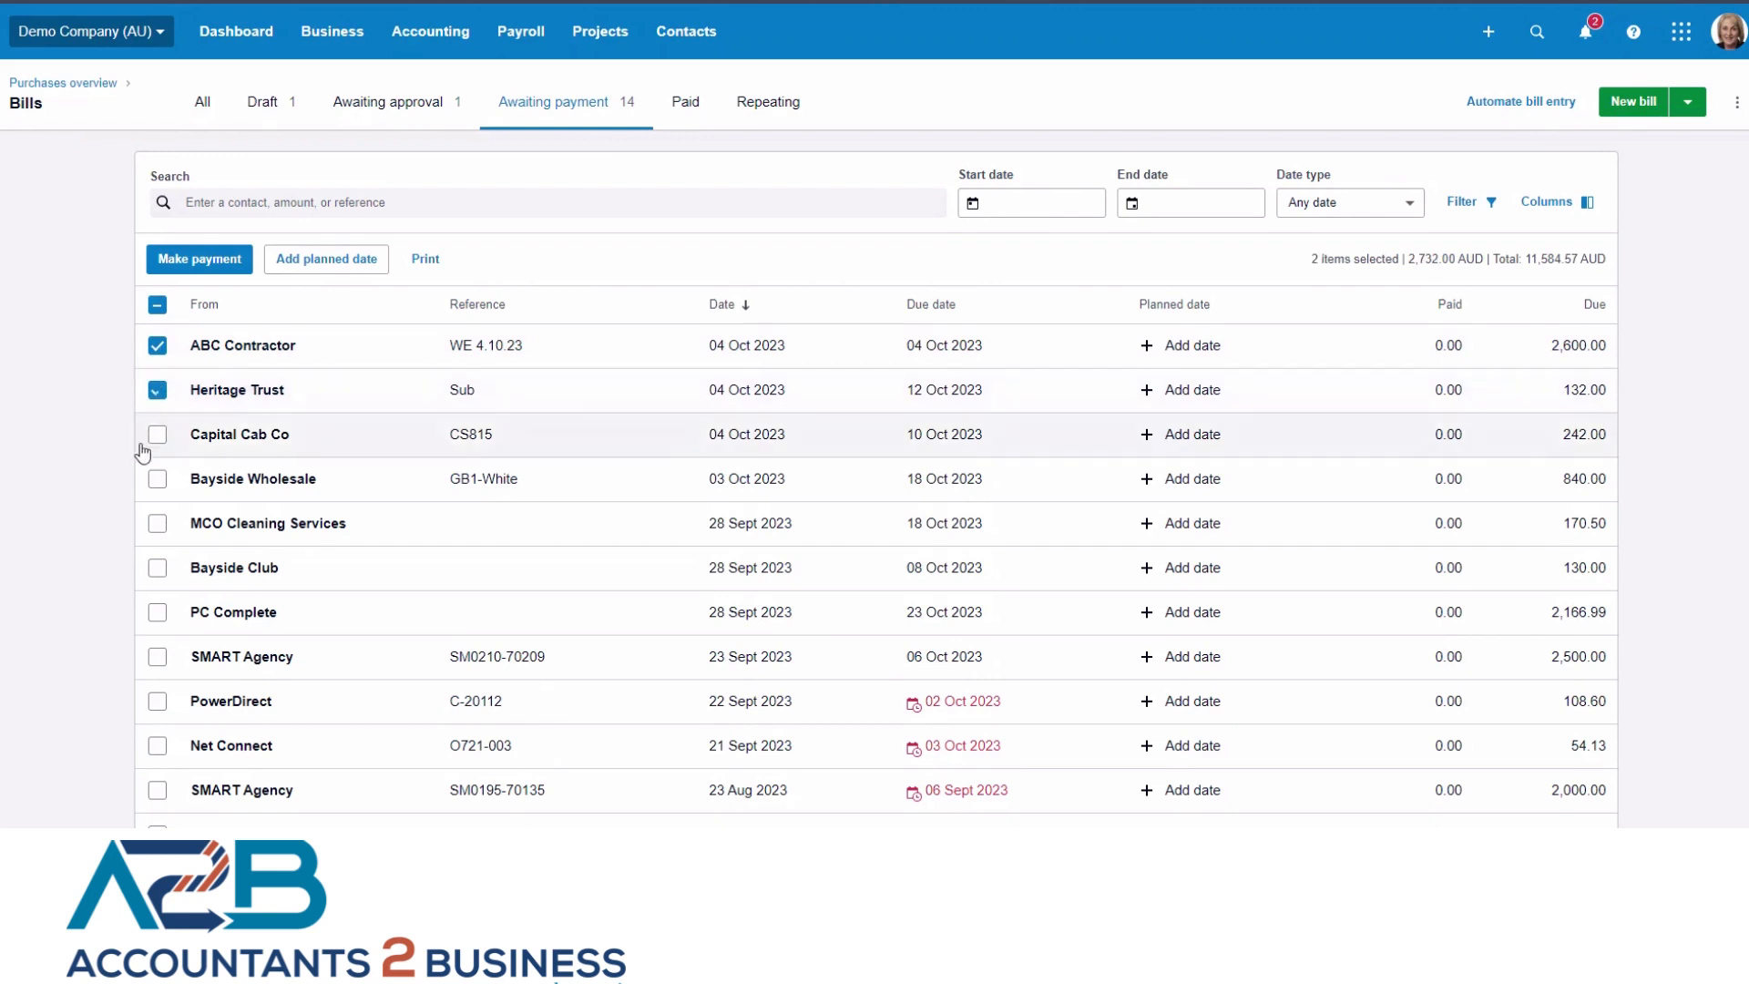
pyautogui.click(157, 435)
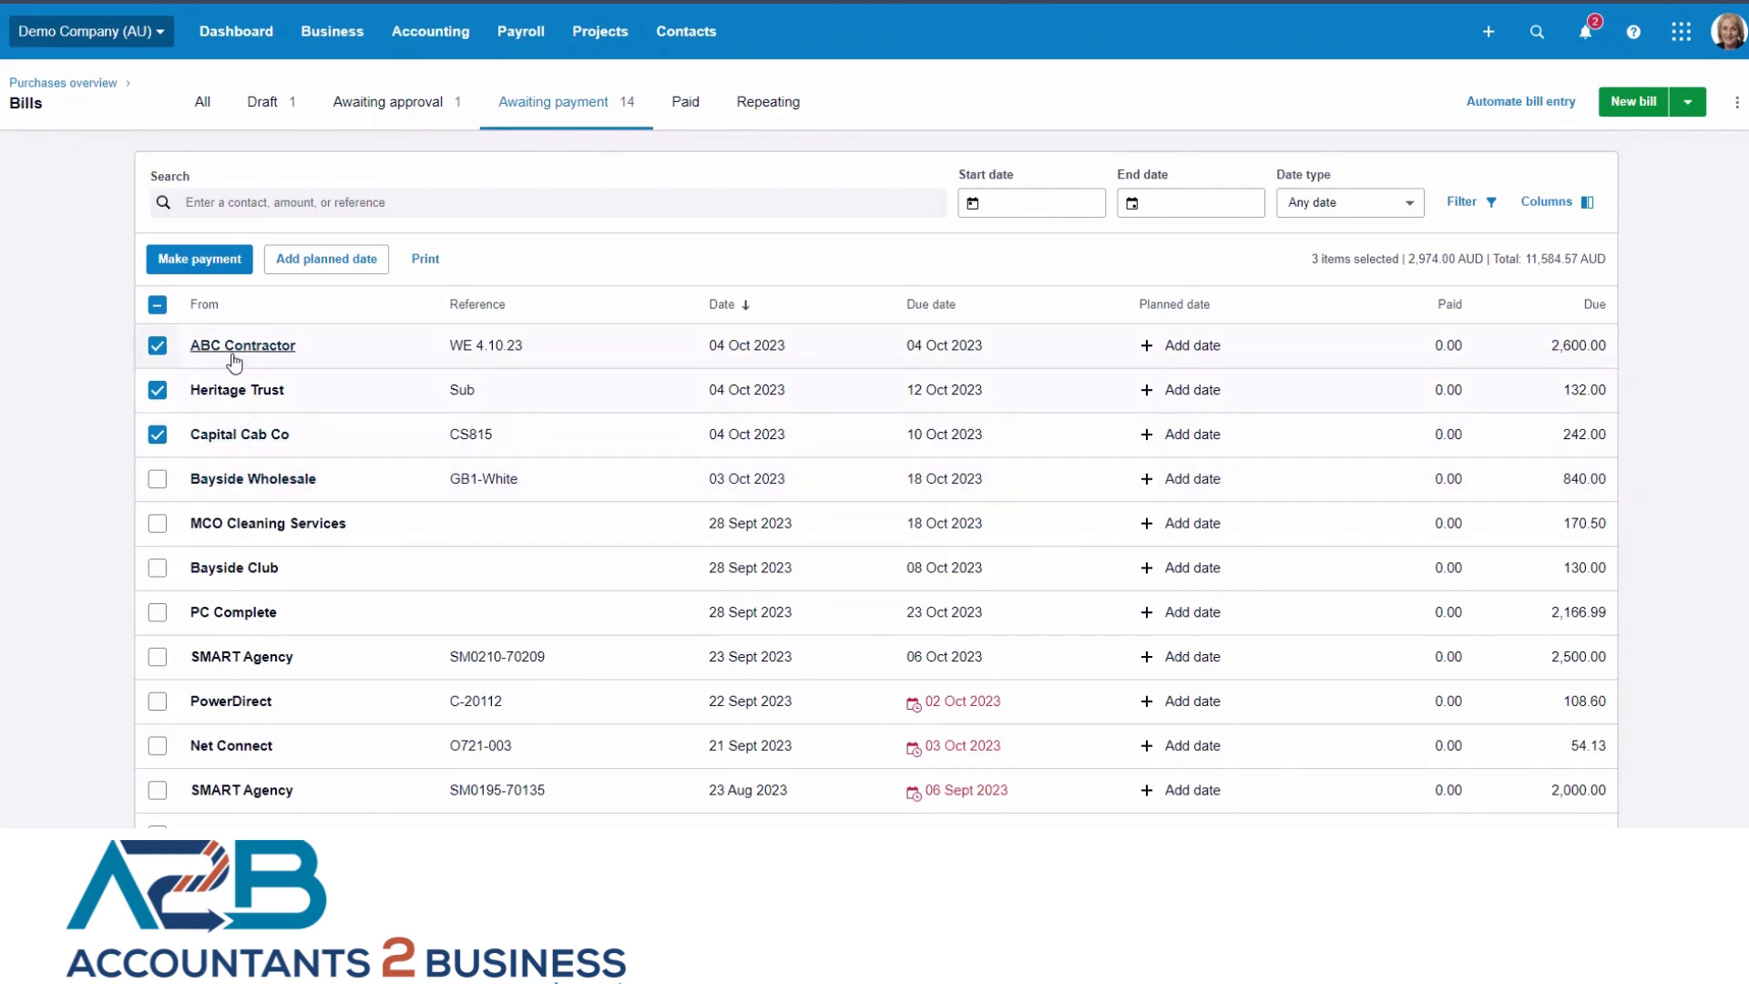
# Start a batch payment of the selected bills from the Business Savings Account and continue to the bill review.
pyautogui.click(202, 260)
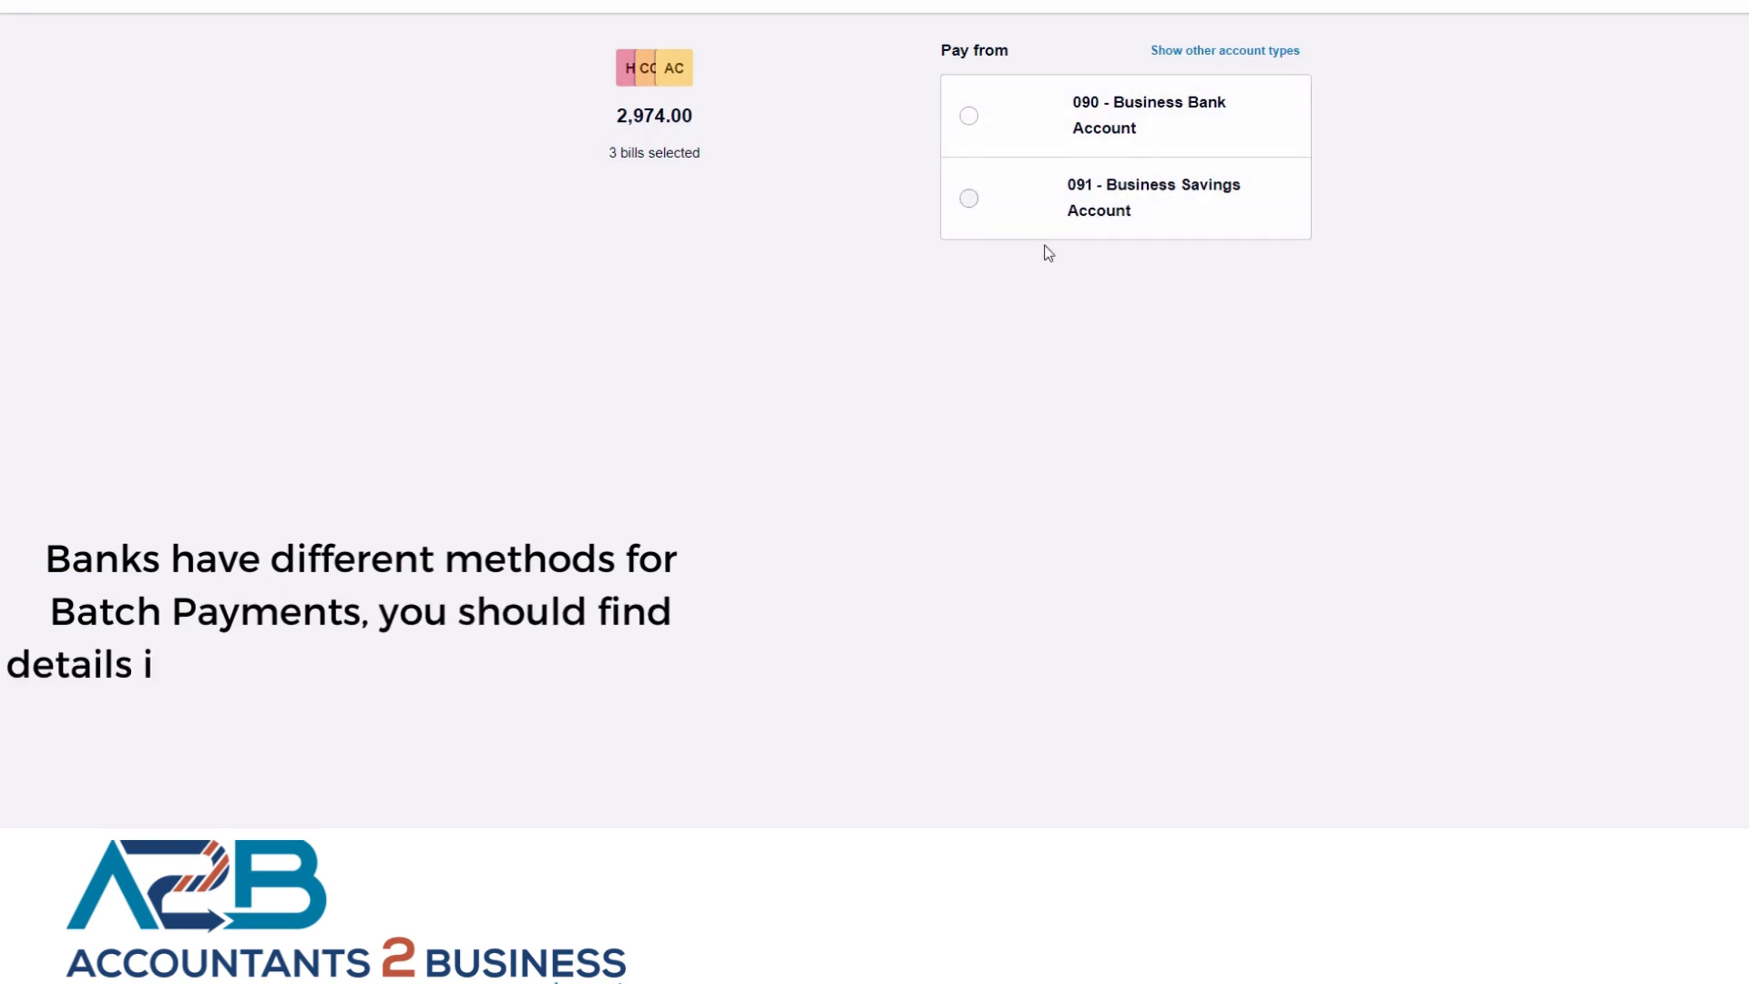
pyautogui.click(971, 209)
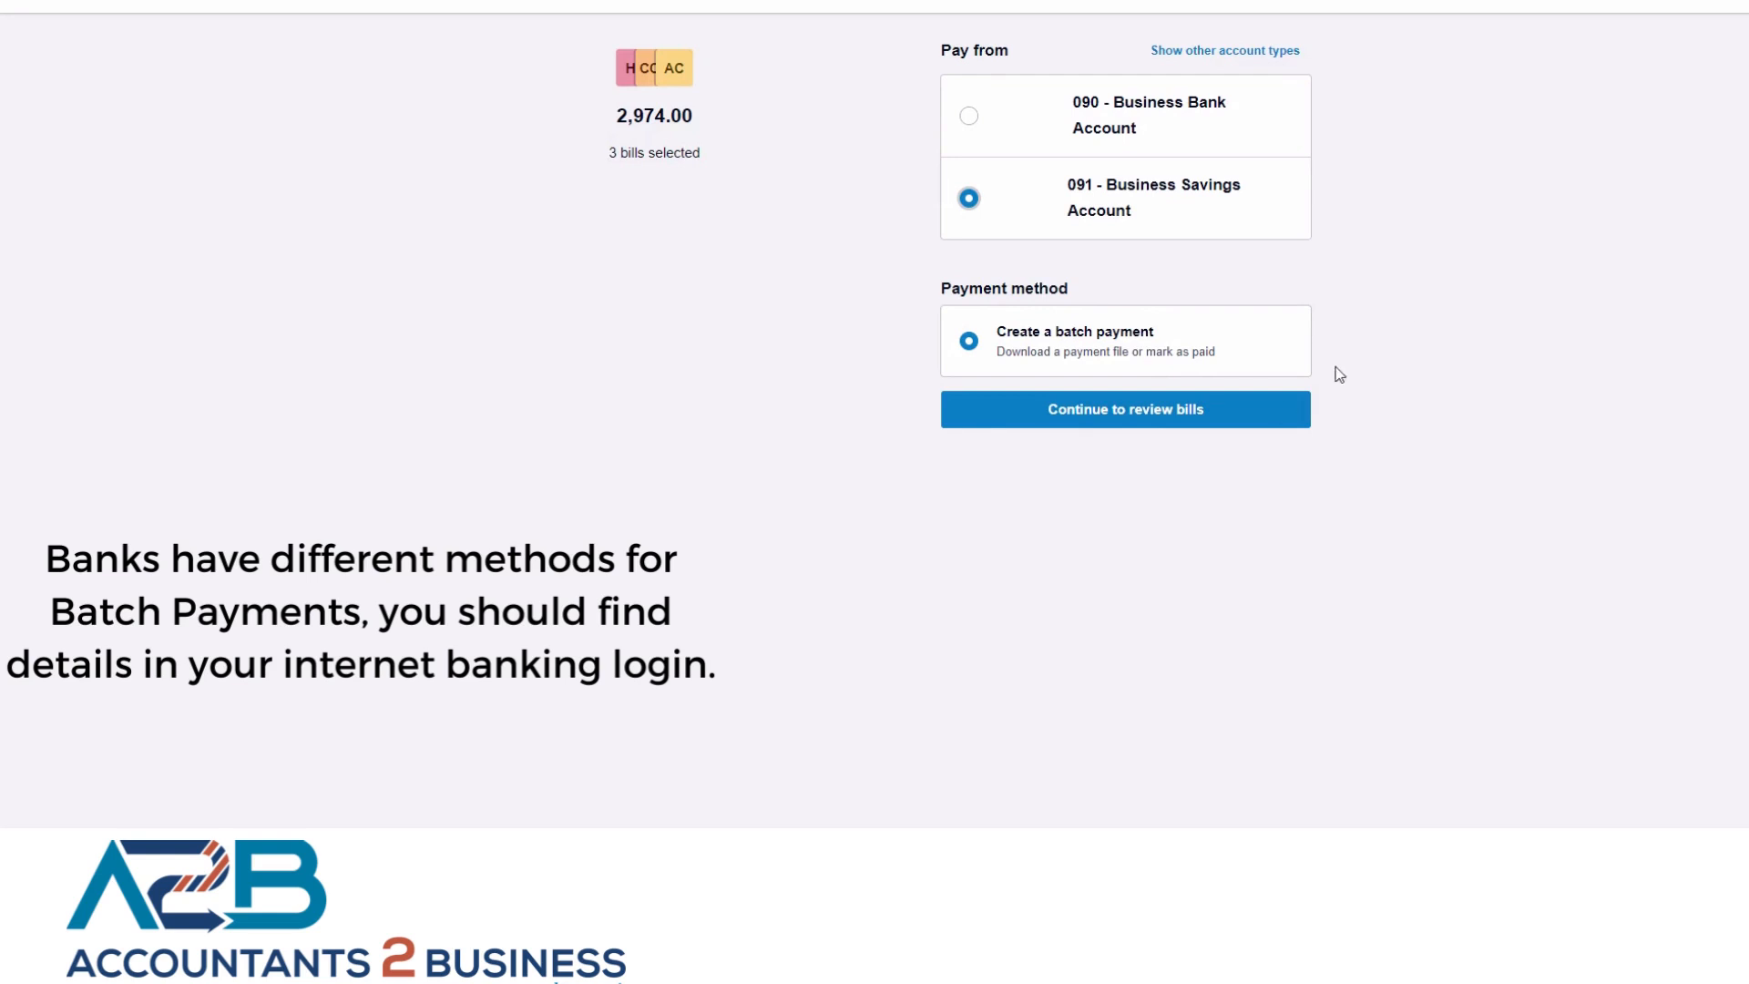
pyautogui.click(1172, 417)
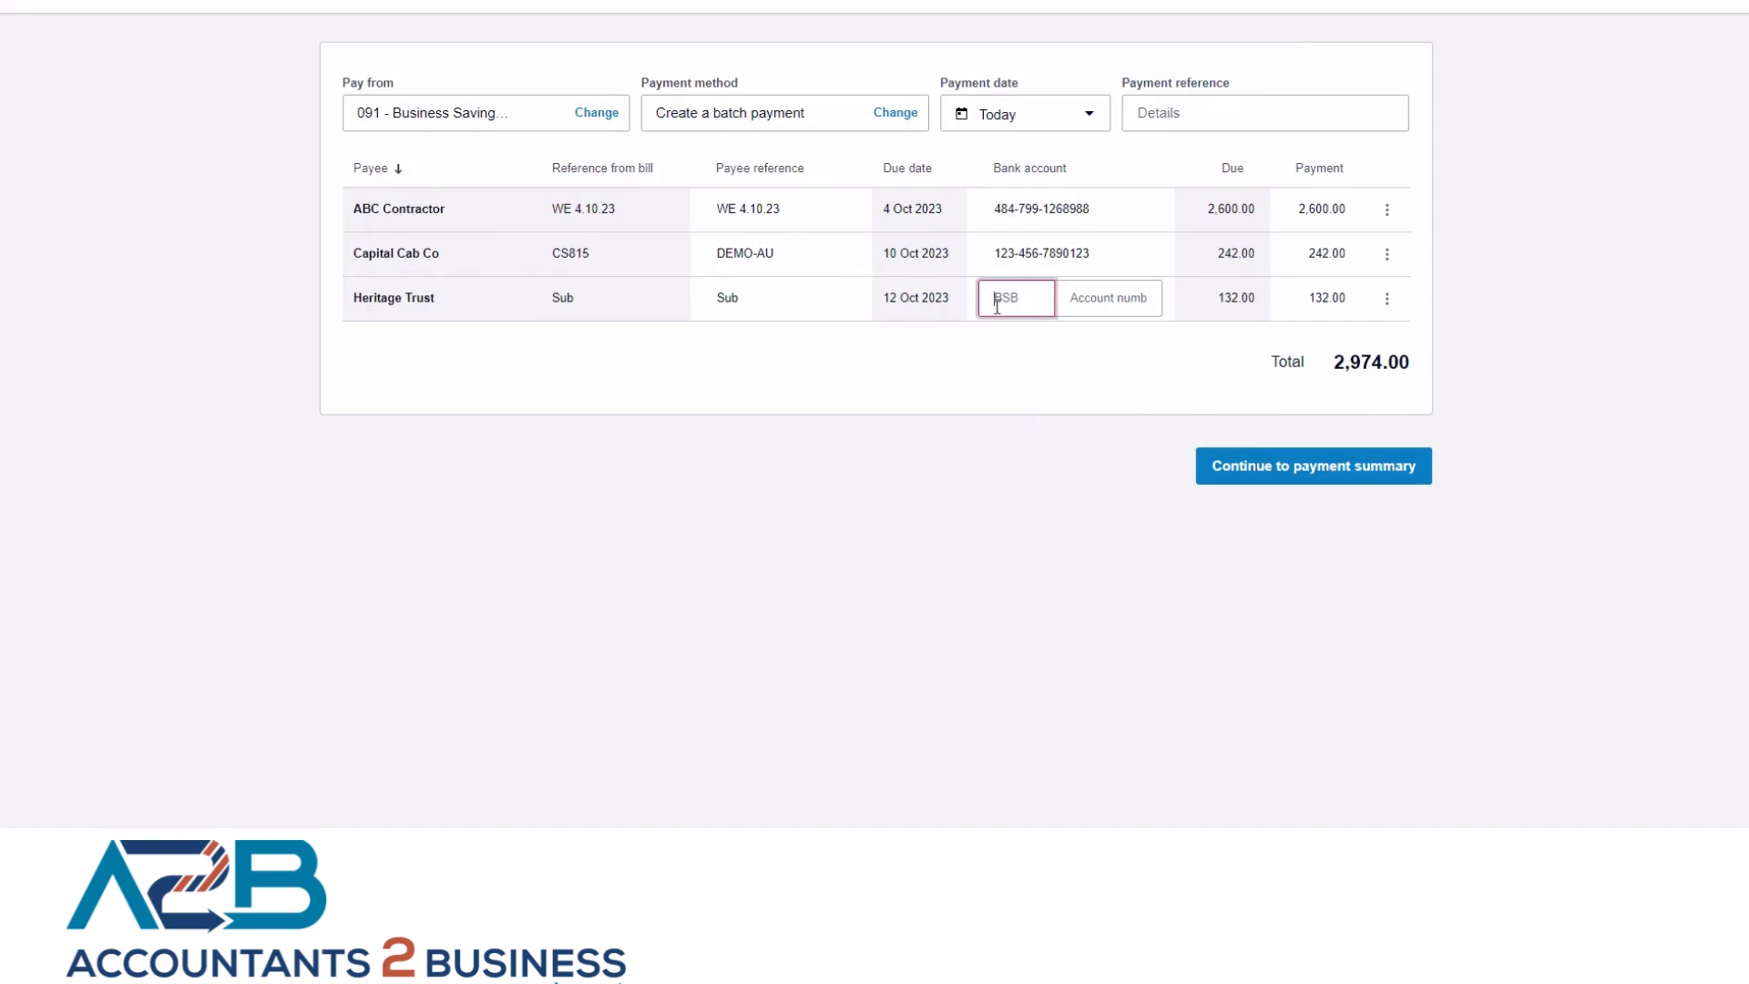
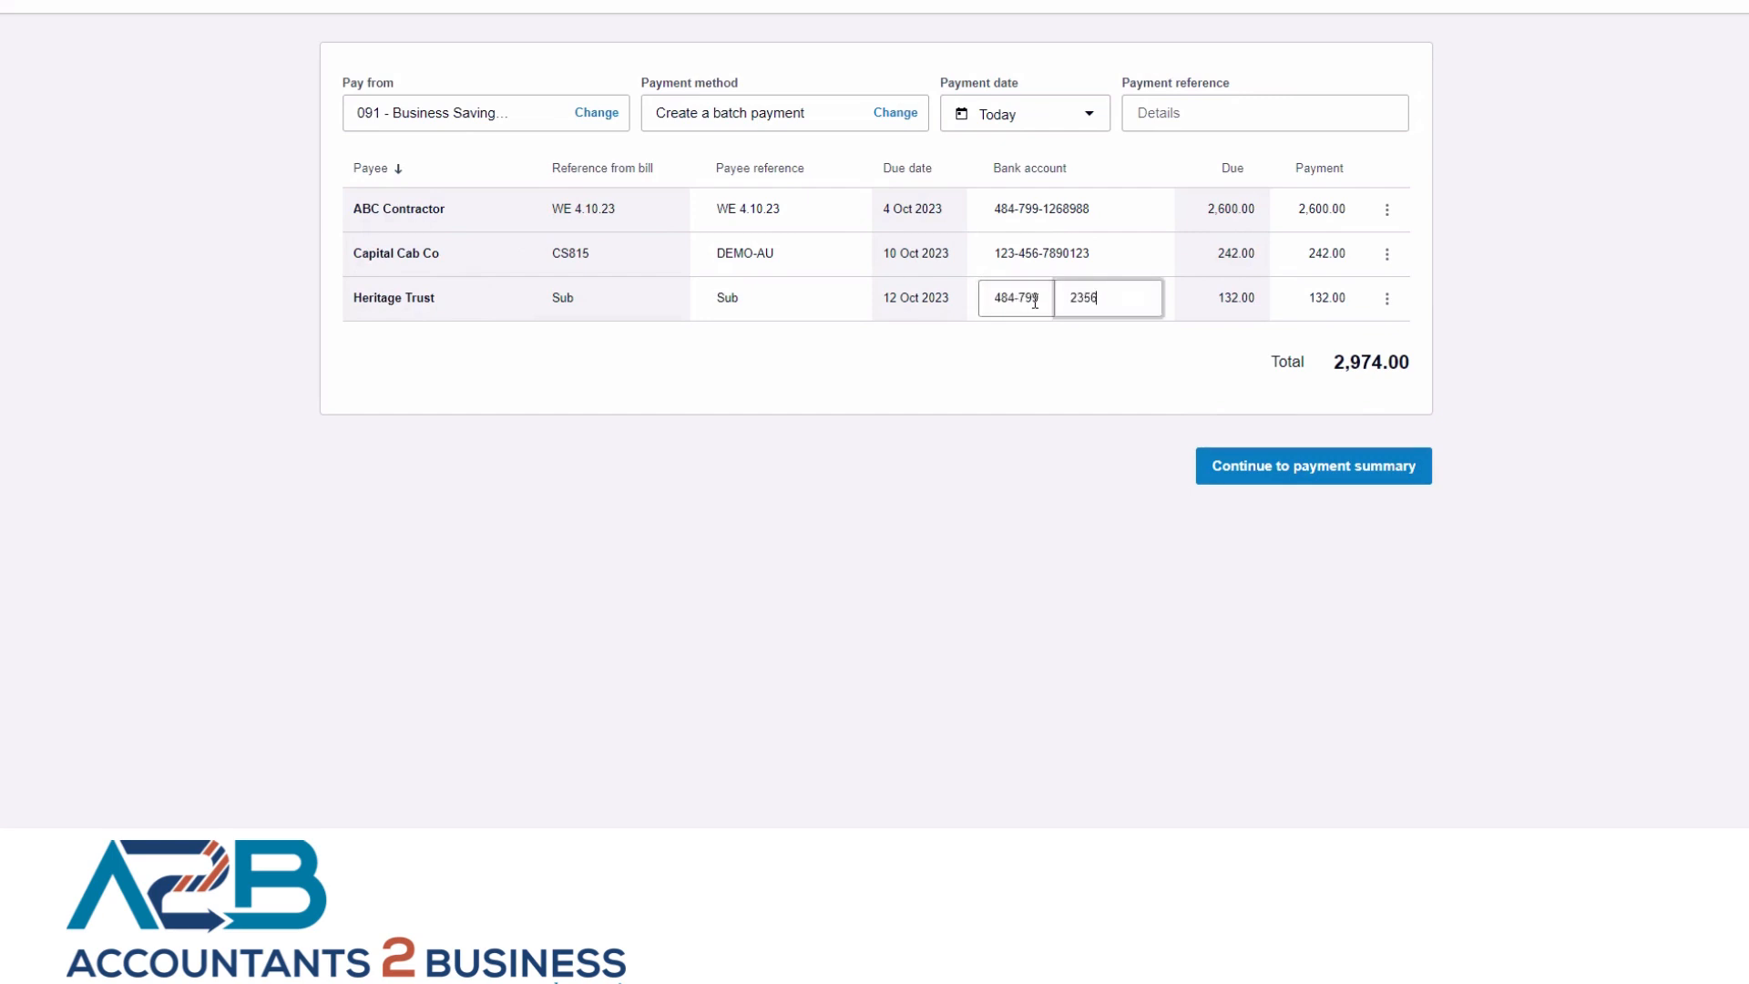
# Enter the BSB and bank account number for Heritage Trust, continue through the payment summary and create the batch payment.
pyautogui.click(846, 380)
pyautogui.click(1362, 478)
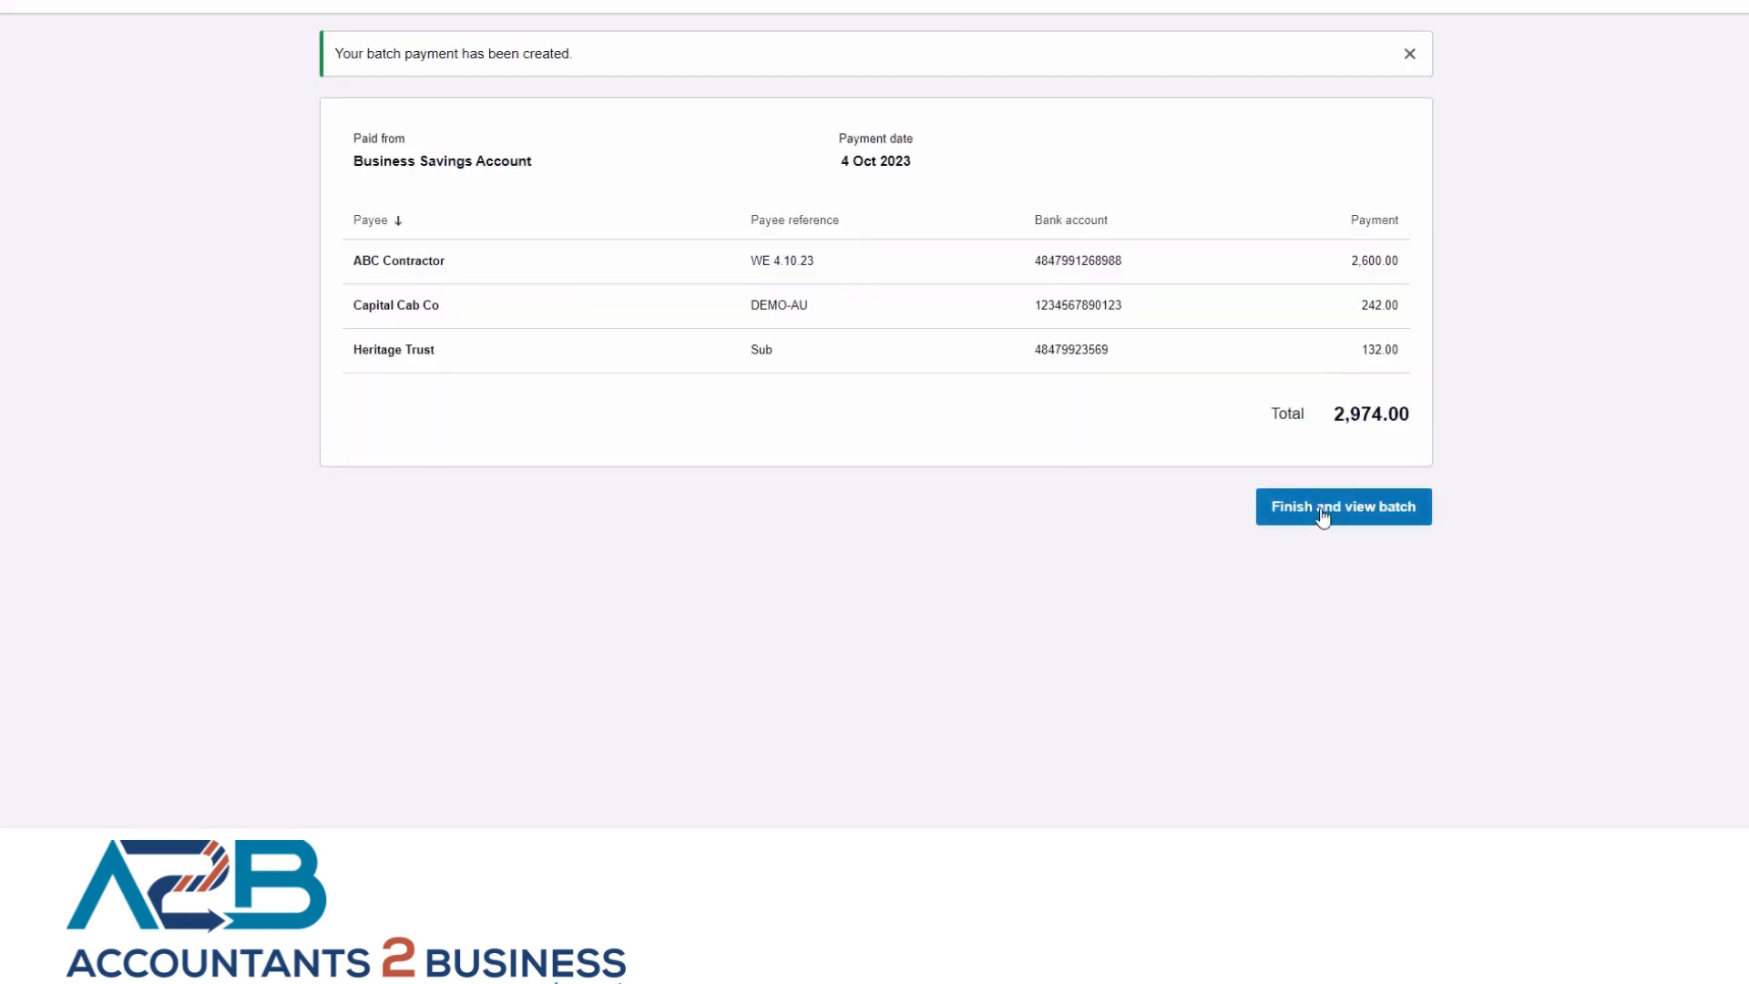
# Finish and view the created batch payment, and export its batch file for the bank.
pyautogui.click(1323, 516)
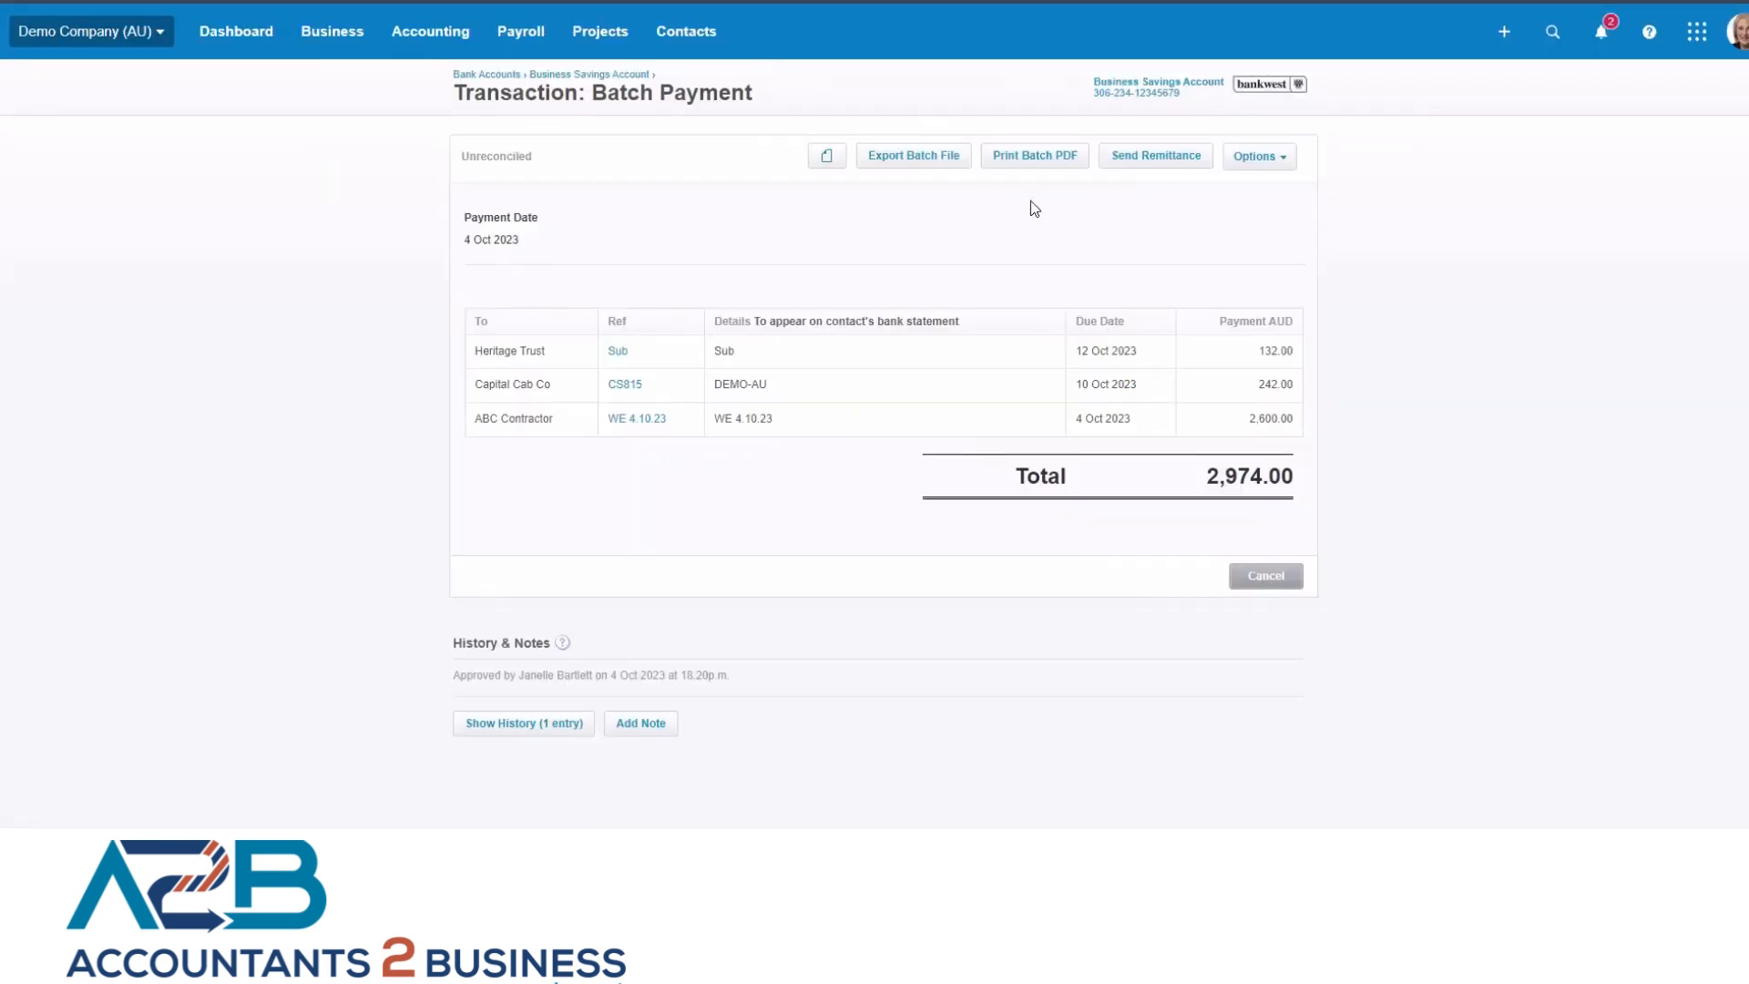
pyautogui.click(920, 162)
# Go from the dashboard to the Business Bank Account's reconciliation and review the statement lines against their suggested matches.
pyautogui.click(241, 34)
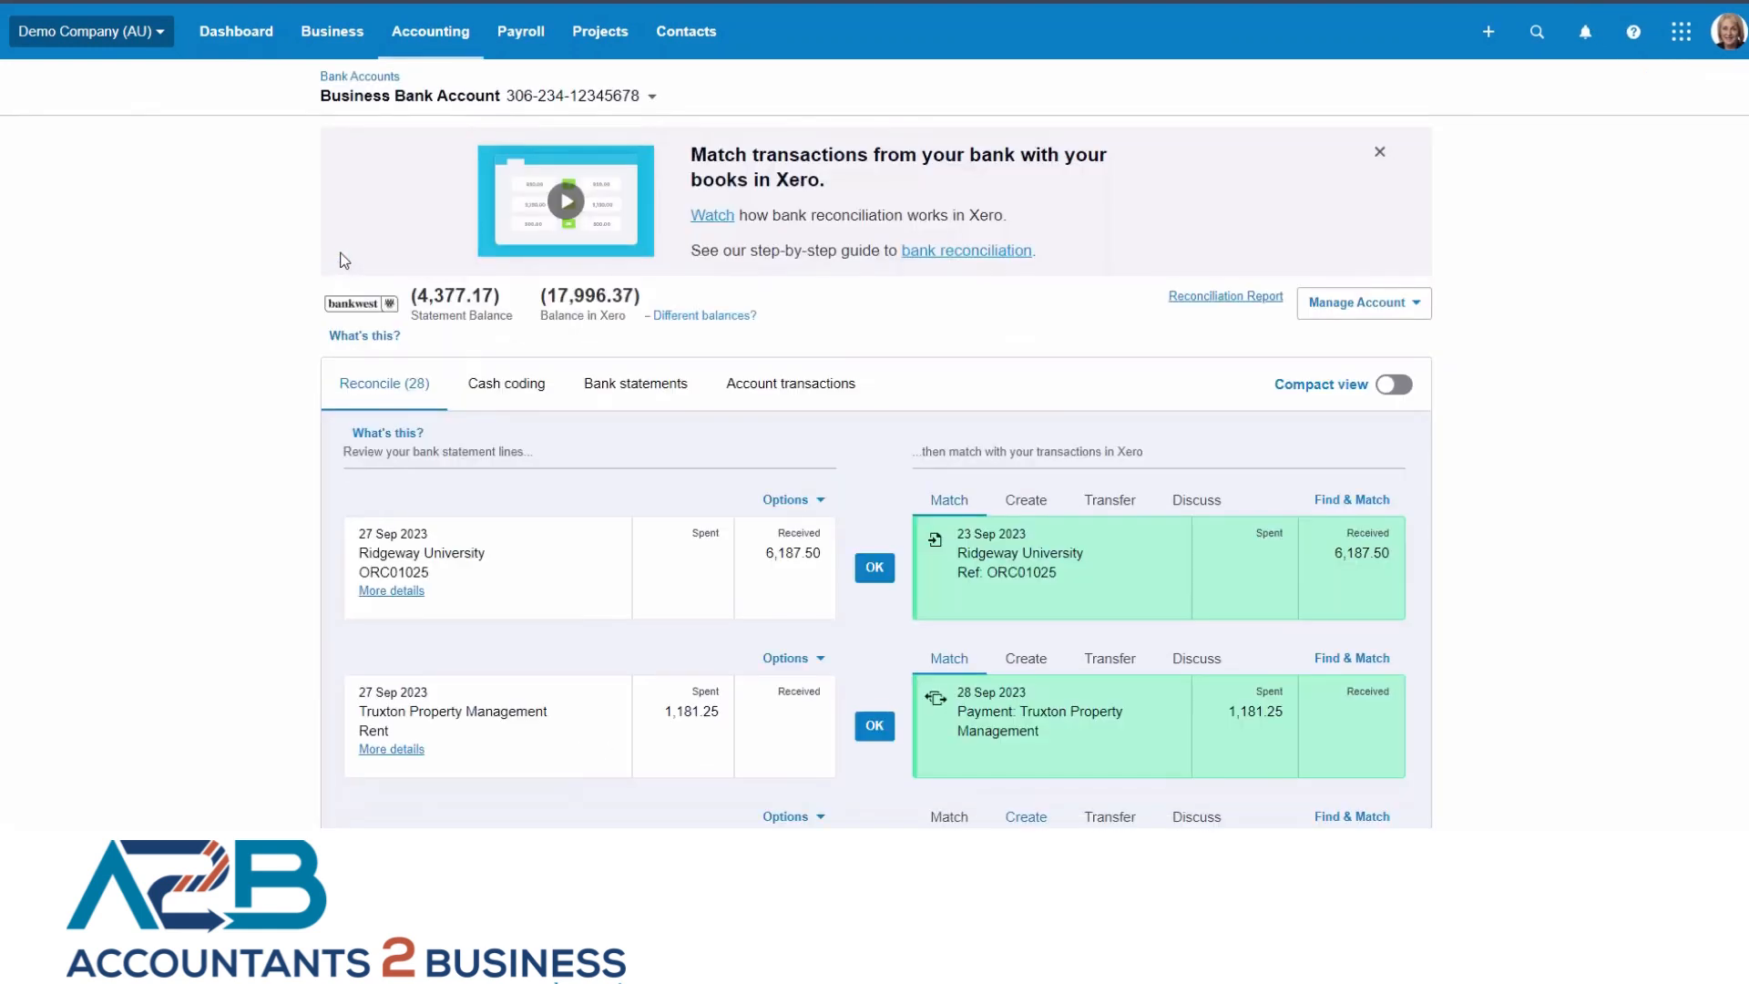
pyautogui.scroll(-1, 487, 523)
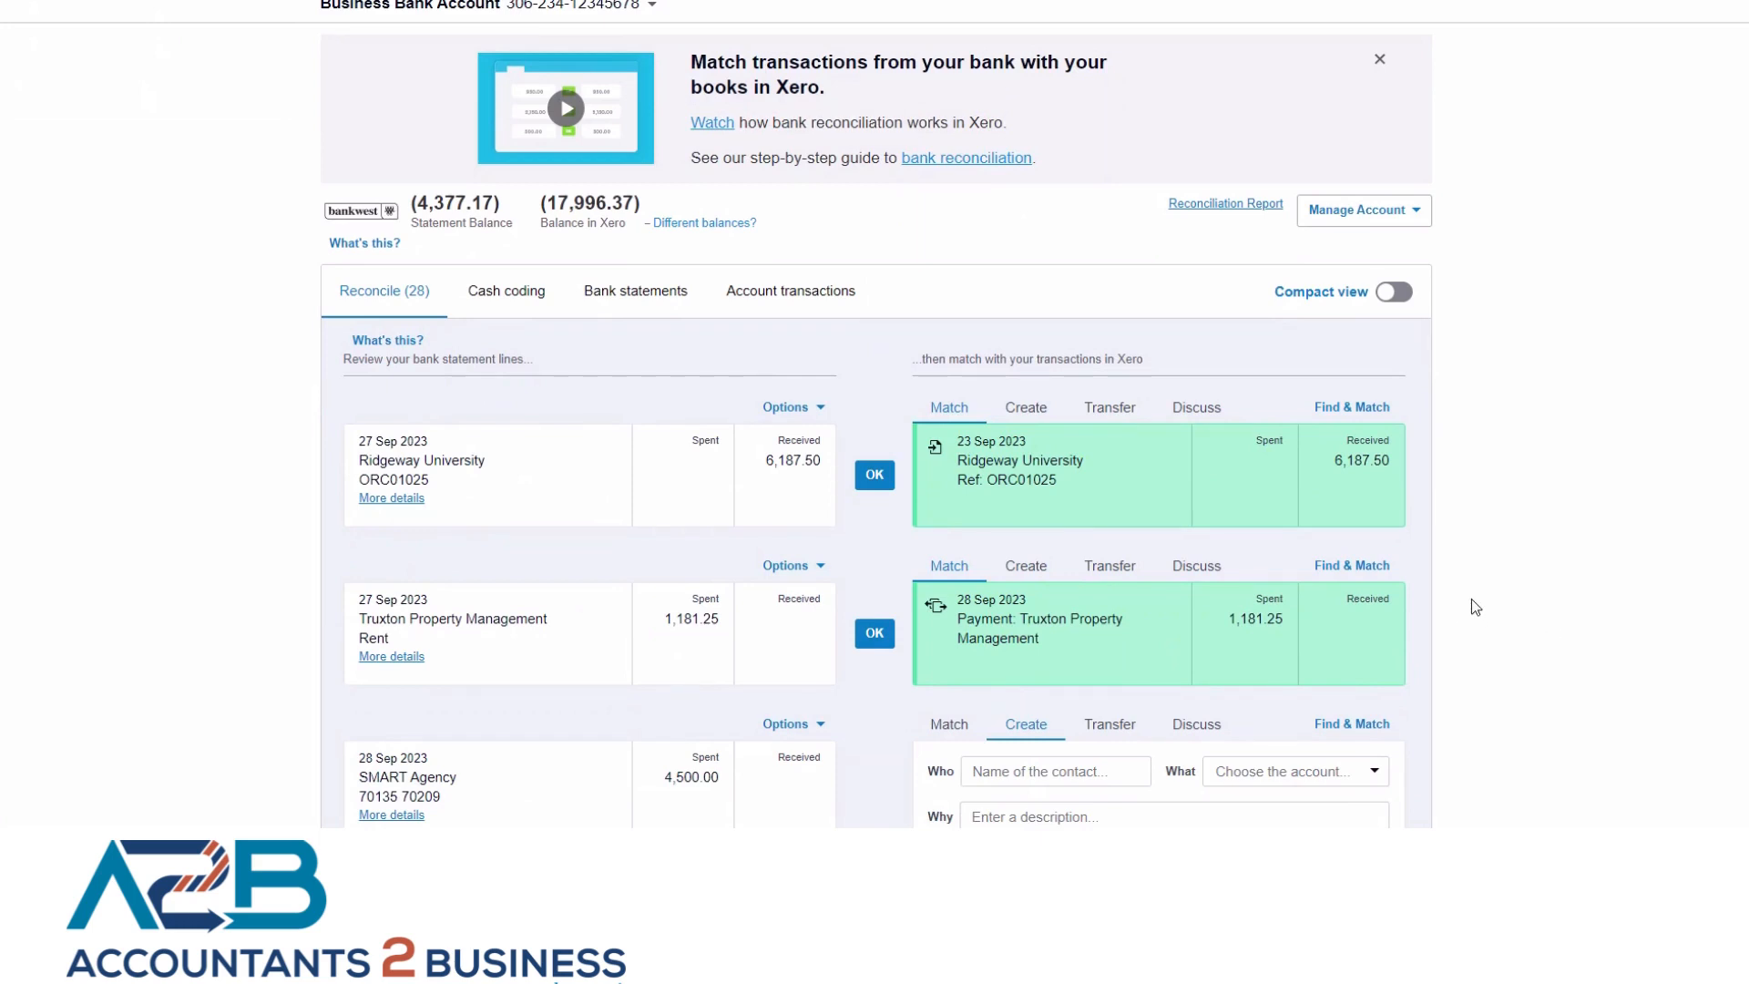
pyautogui.scroll(-1, 1472, 578)
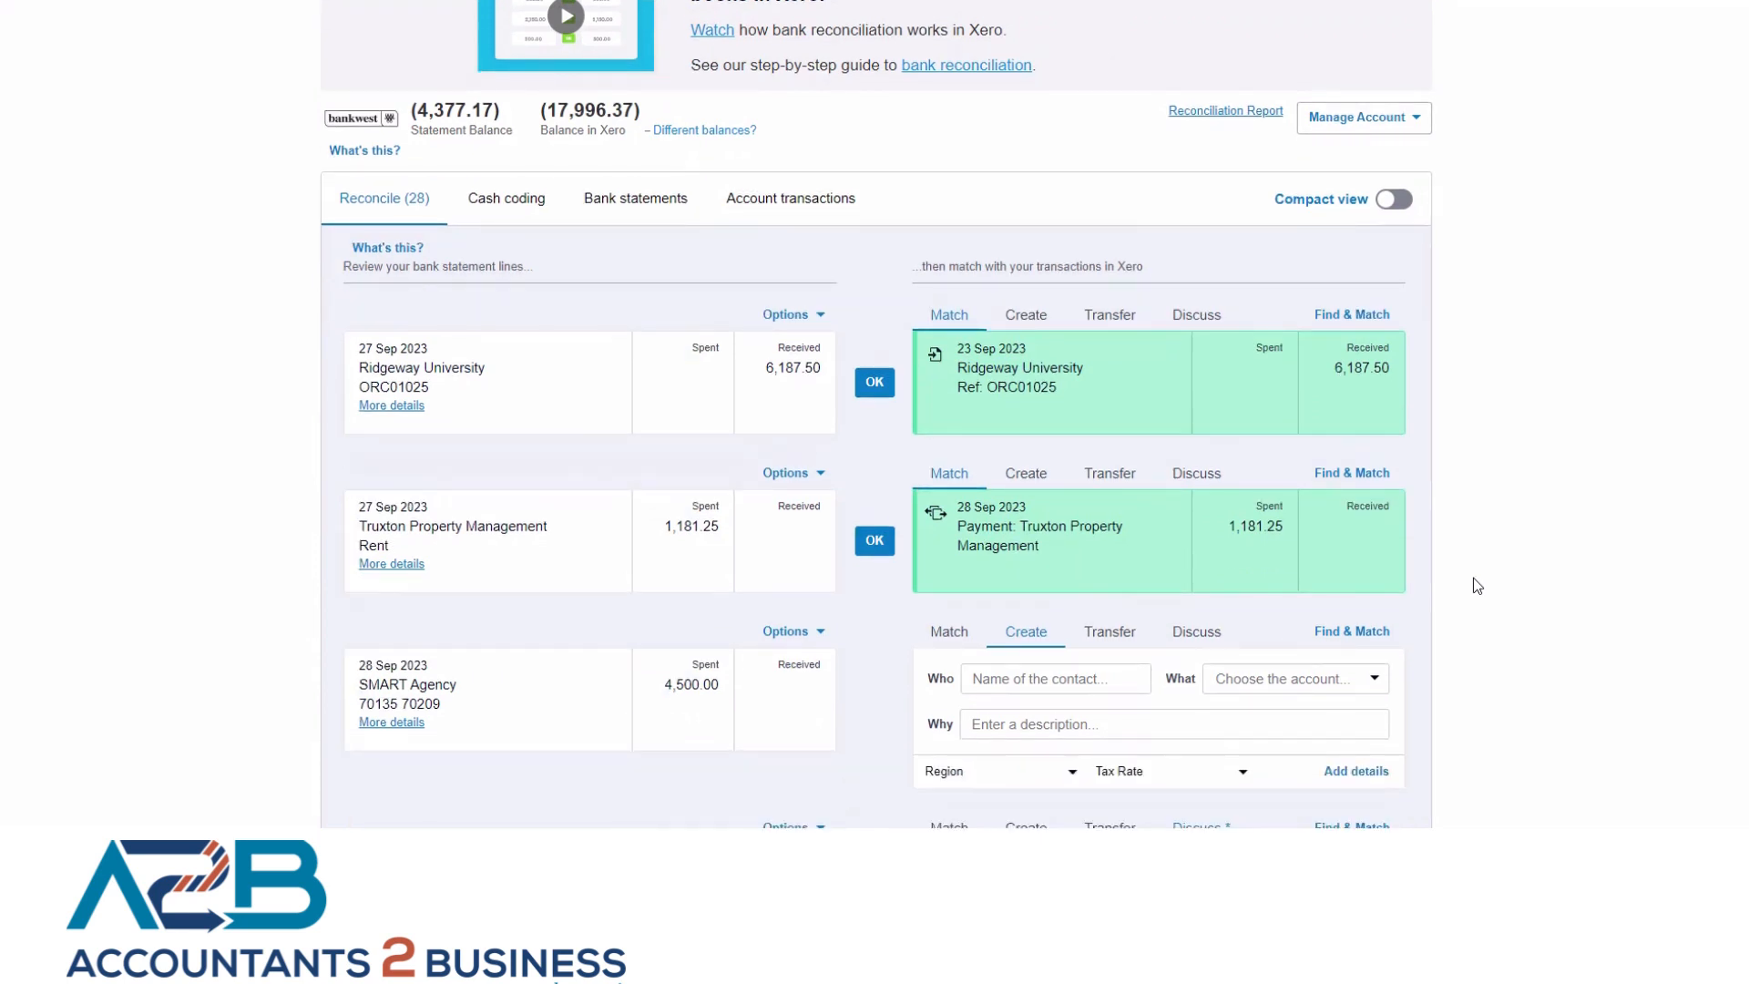
pyautogui.scroll(1, 1477, 585)
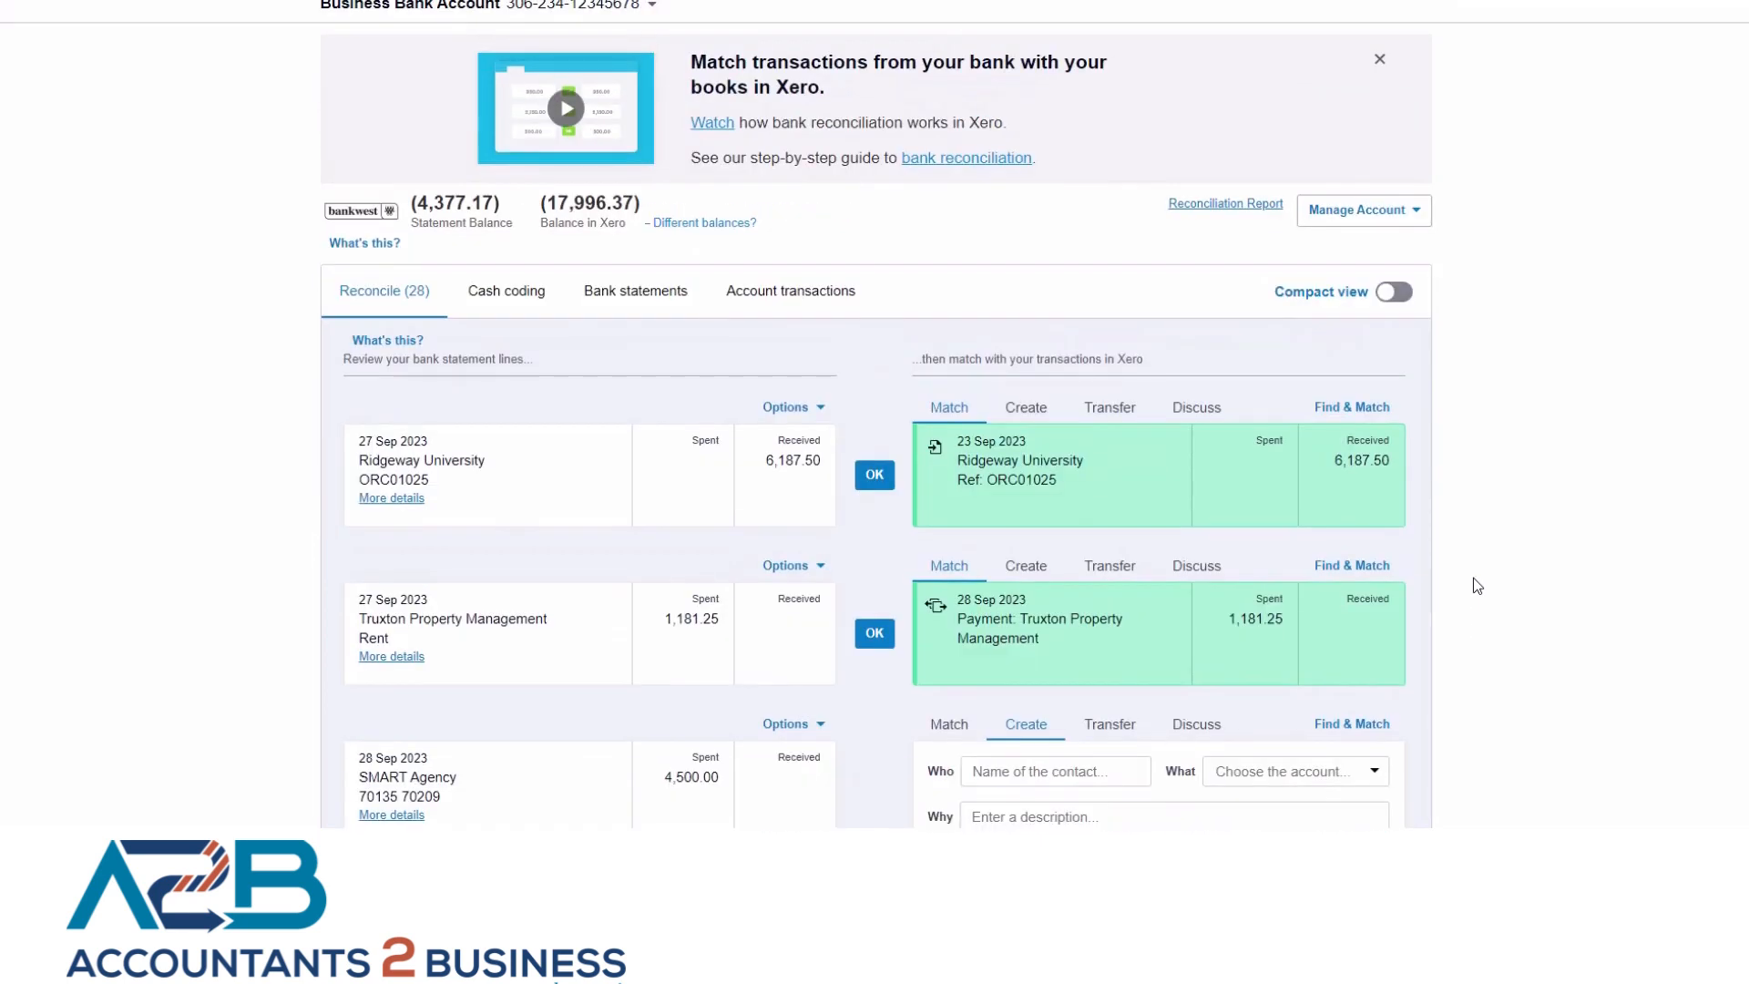